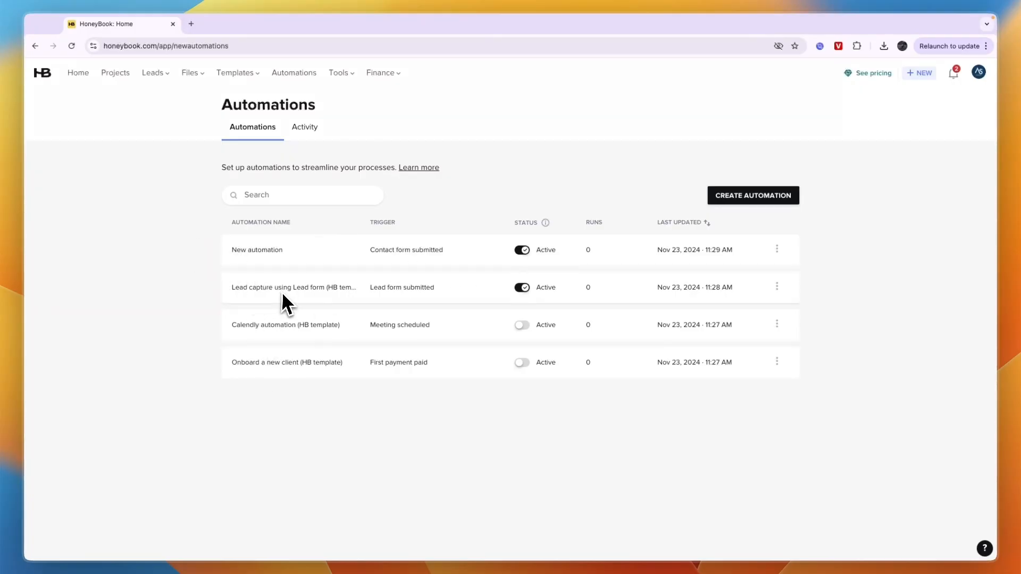
Review the workflow of the "Lead capture using Lead form" template automation and return to the automations list.
left_click(303, 292)
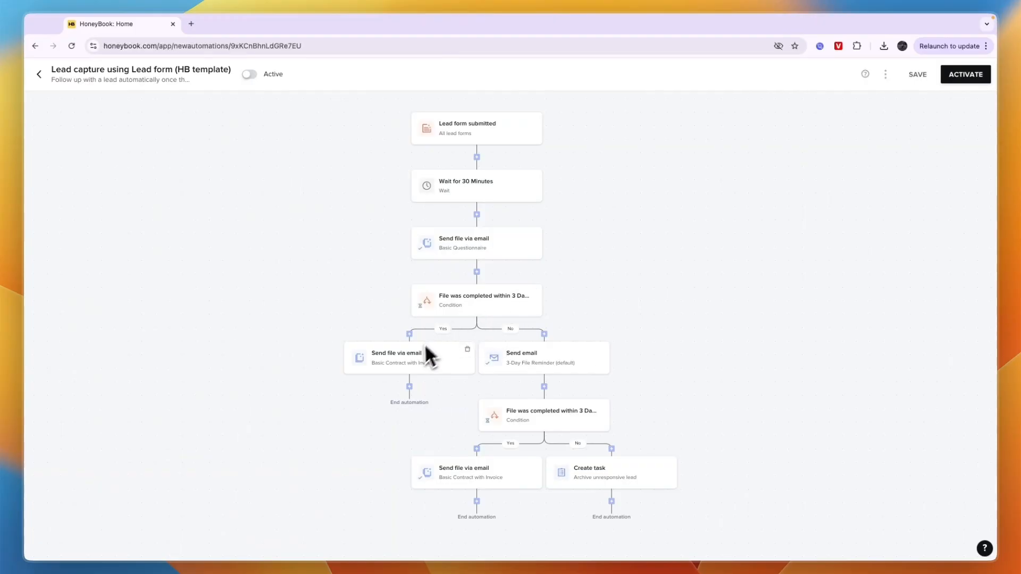
left_click(37, 79)
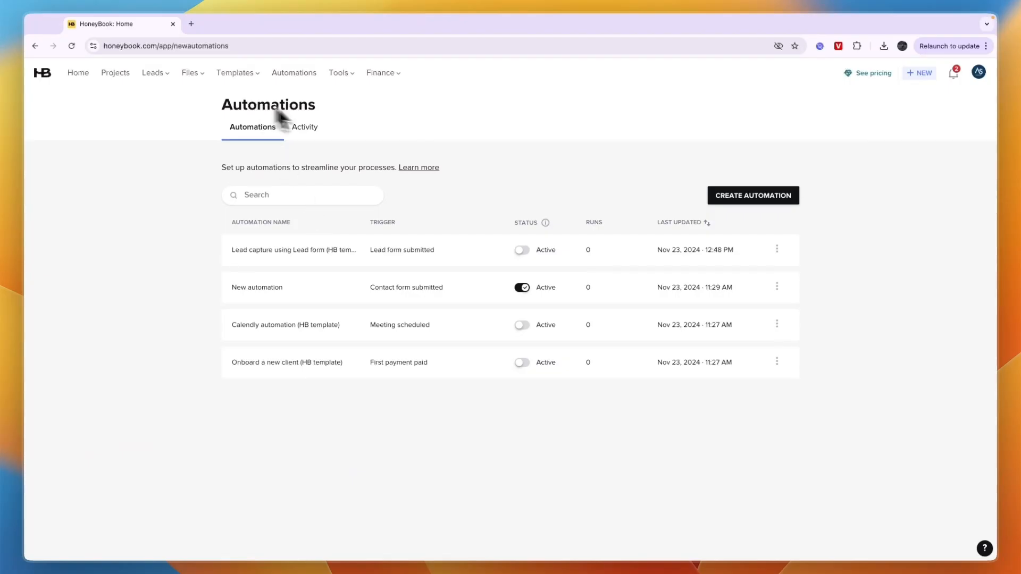
Create a new automation with the "Contact form submitted" trigger applied to all project types.
left_click(727, 195)
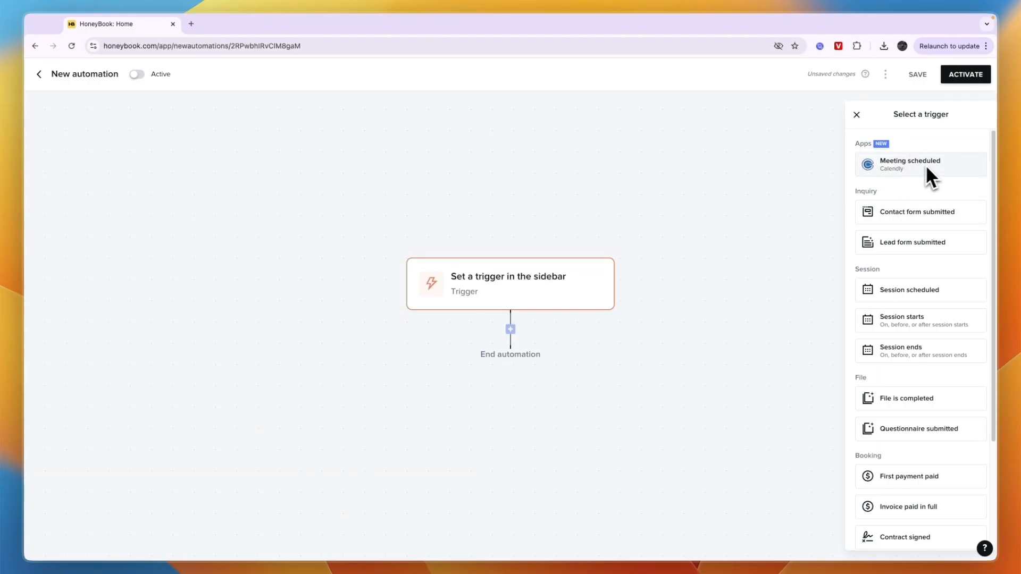
scroll(911, 191, "down", 2)
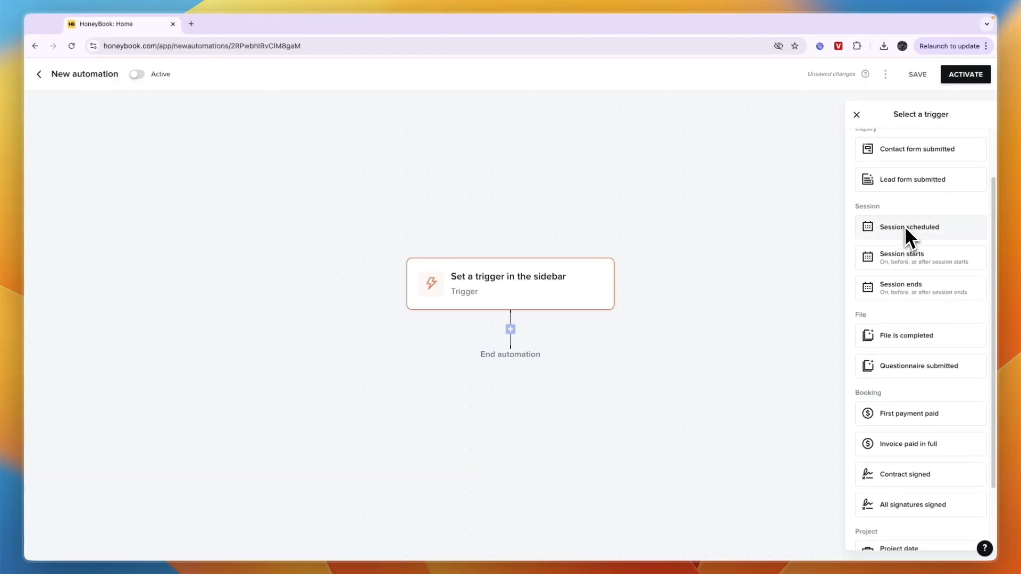
left_click(923, 155)
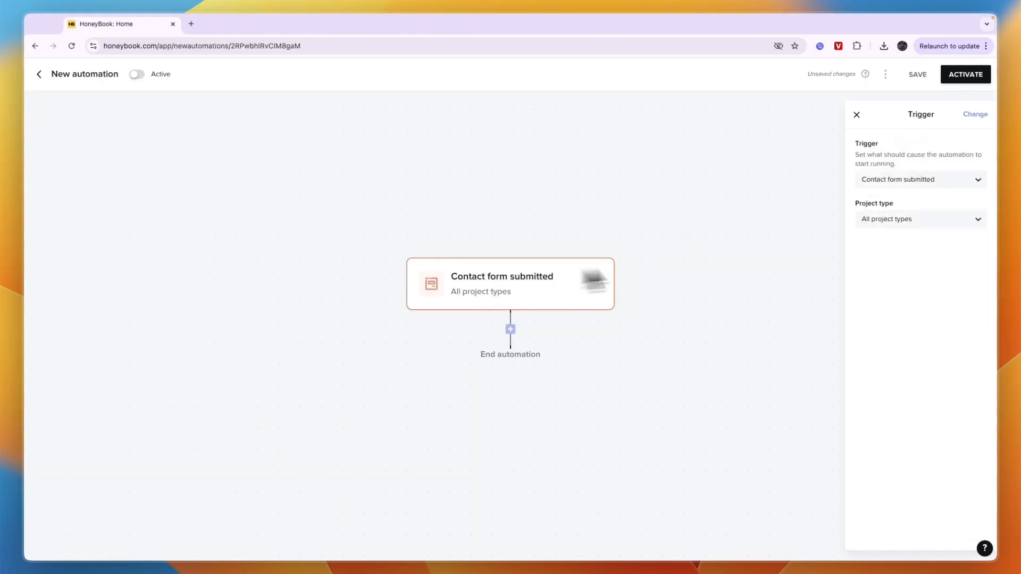
left_click(882, 221)
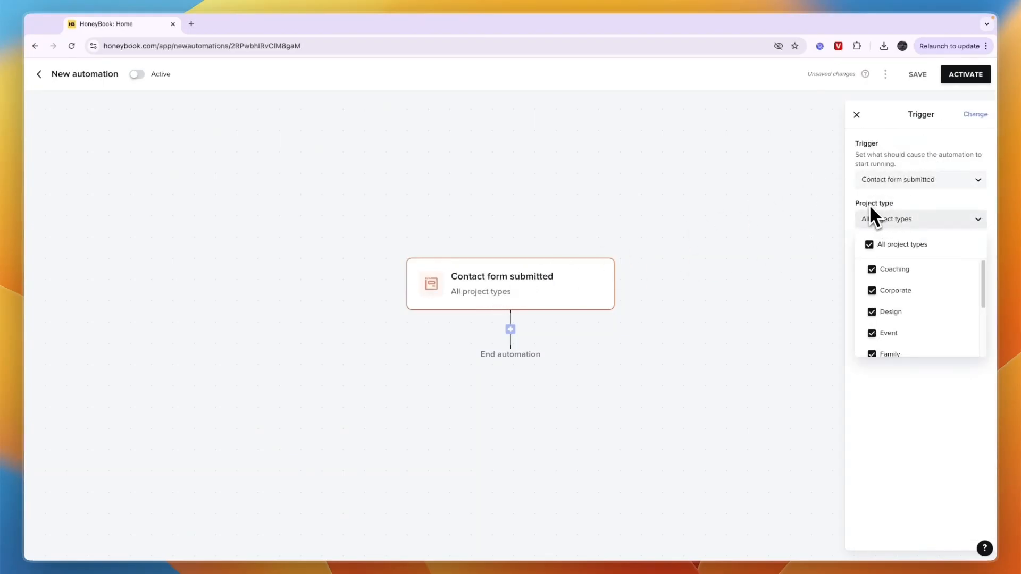
scroll(883, 285, "down", 3)
scroll(903, 298, "up", 3)
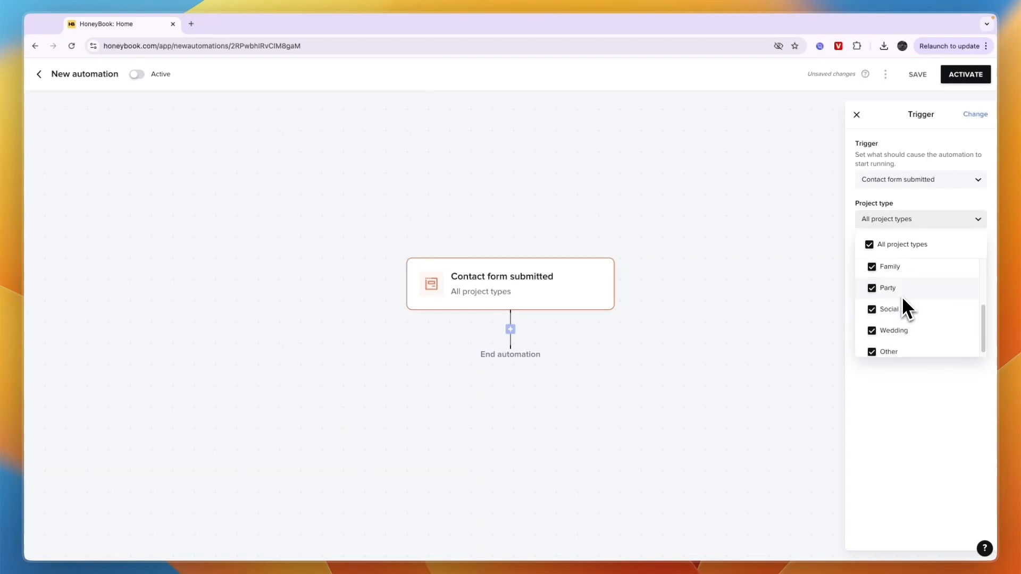
left_click(898, 222)
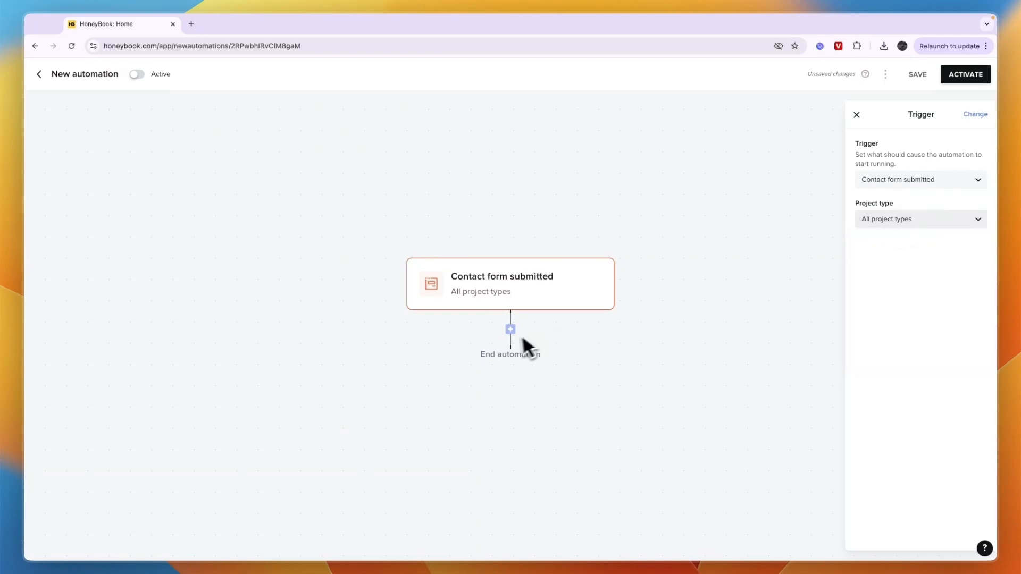
left_click(509, 335)
left_click(512, 330)
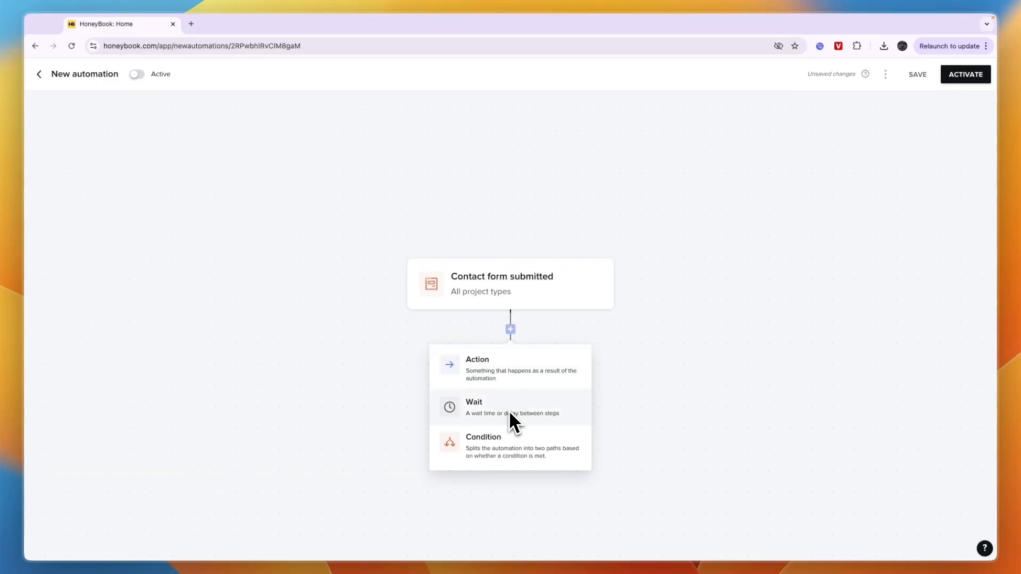
left_click(503, 443)
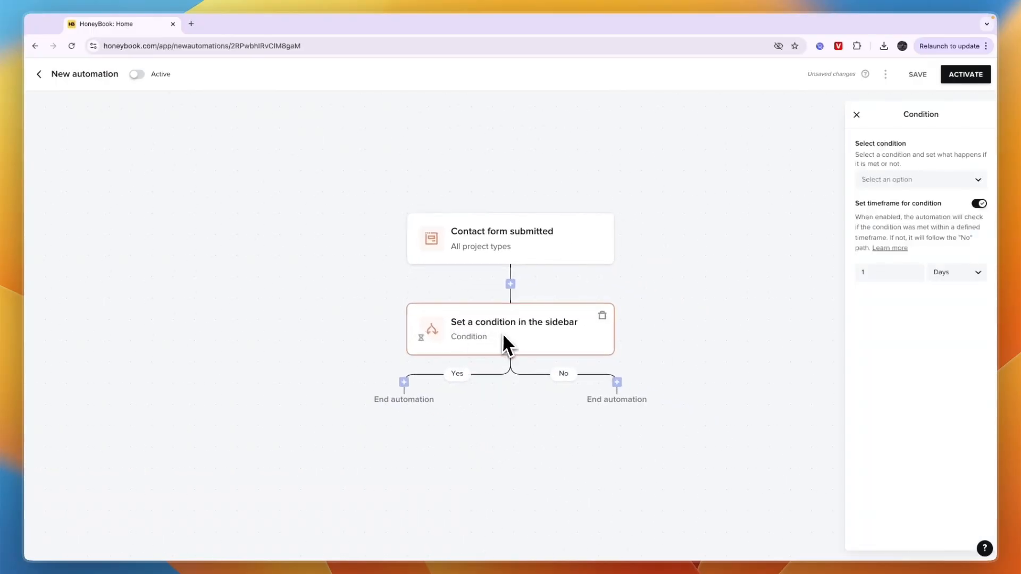
left_click(907, 183)
scroll(899, 255, "down", 1)
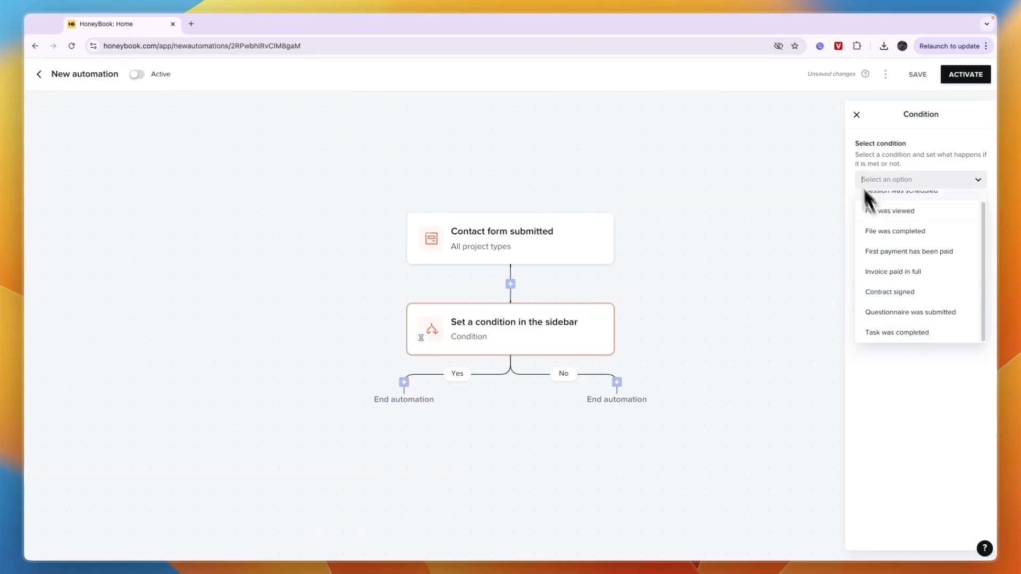
left_click(857, 115)
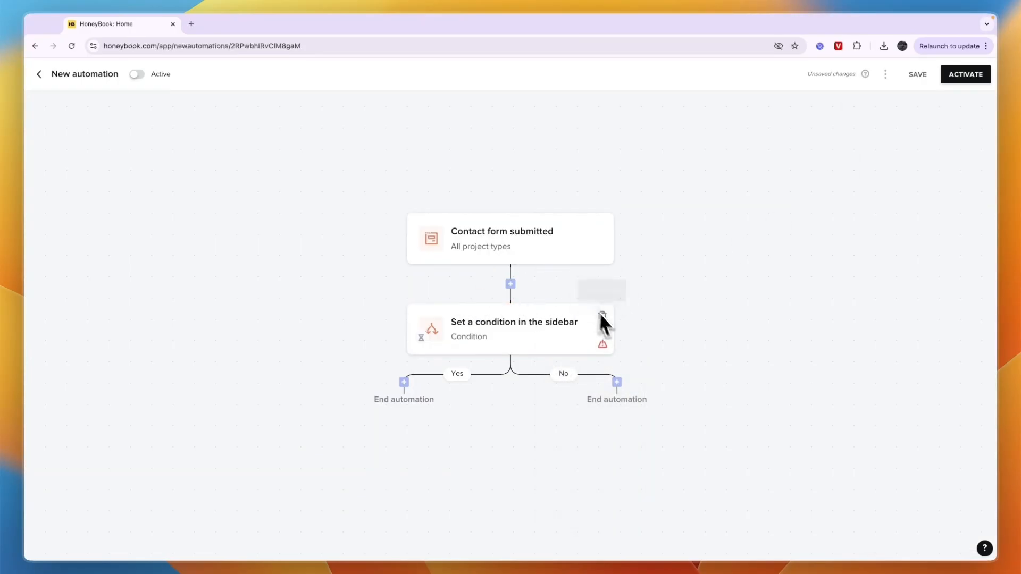
left_click(598, 316)
left_click(529, 346)
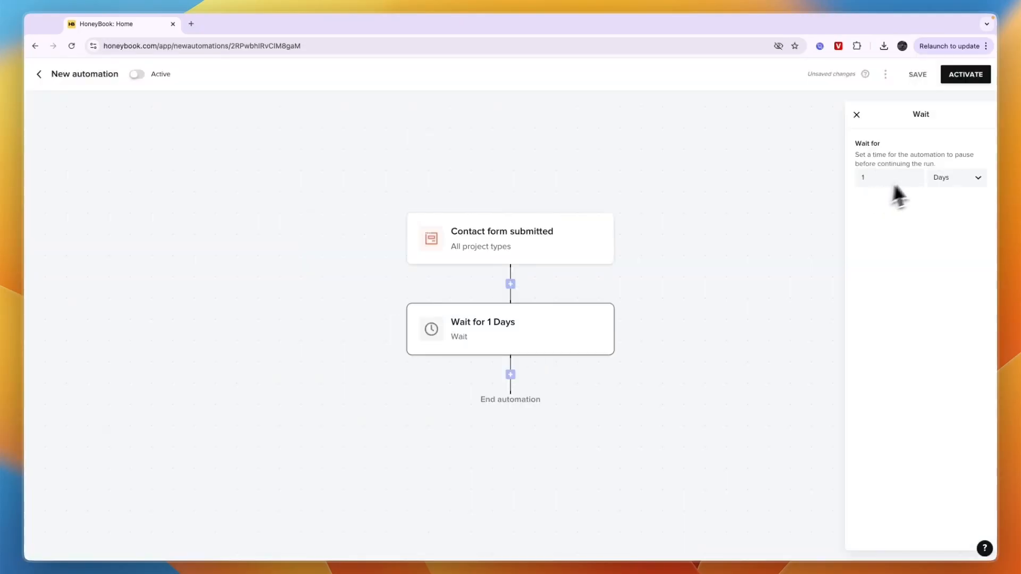
Add a wait of 10 minutes after the contact form trigger.
left_click(954, 181)
left_click(950, 199)
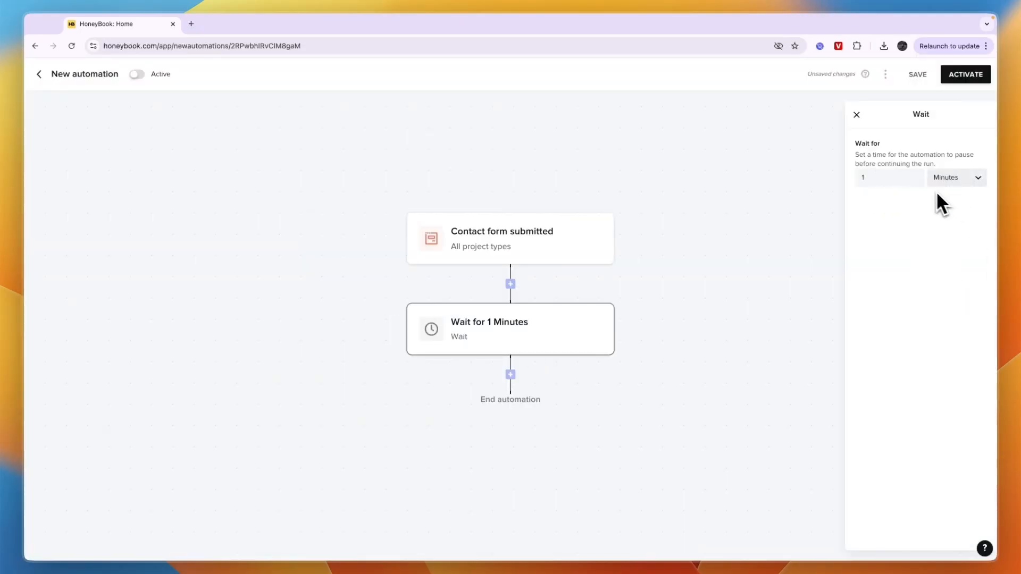
left_click(892, 181)
type("0")
left_click(799, 212)
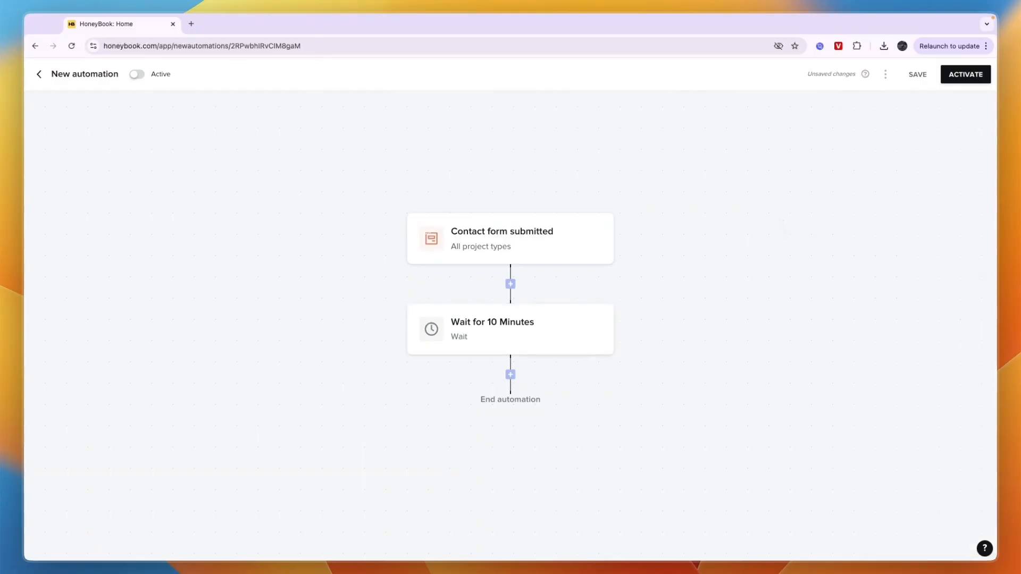
Add a "Send email" action after the wait step.
mouse_move(615, 322)
left_click(511, 375)
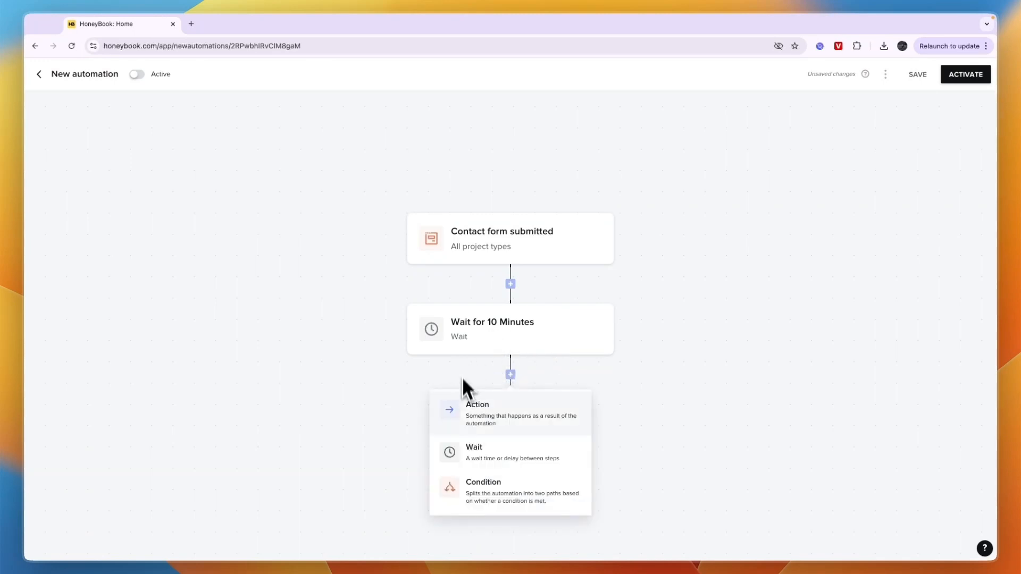
left_click(490, 420)
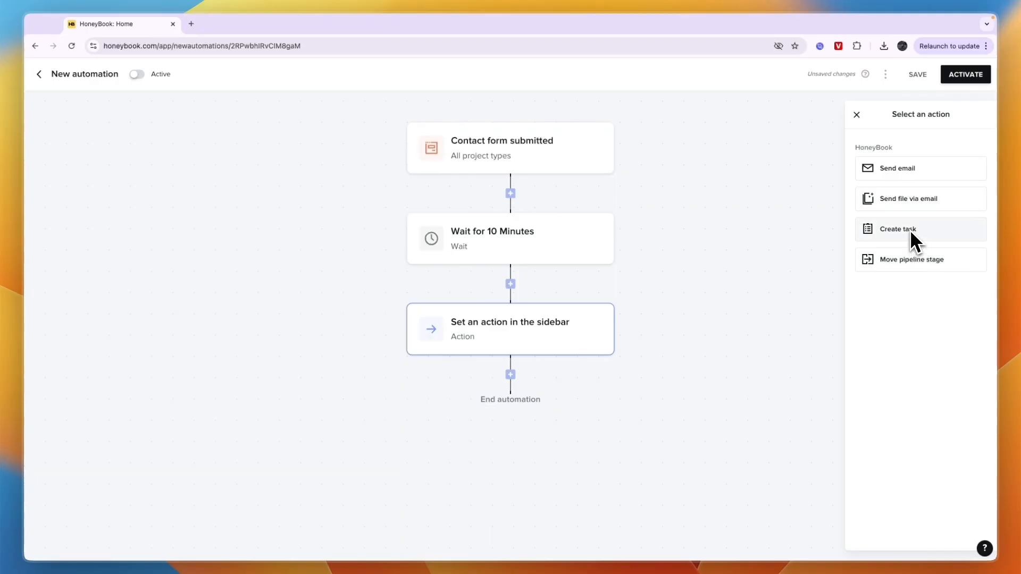
left_click(925, 178)
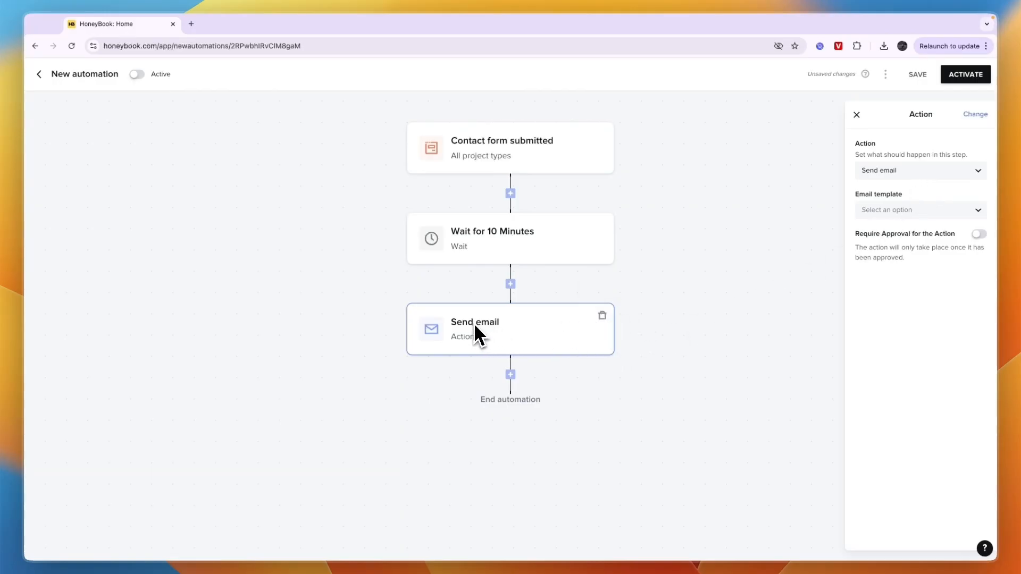
Set the email template to "Proposal email (default)" and leave approval for the action switched off.
left_click(883, 210)
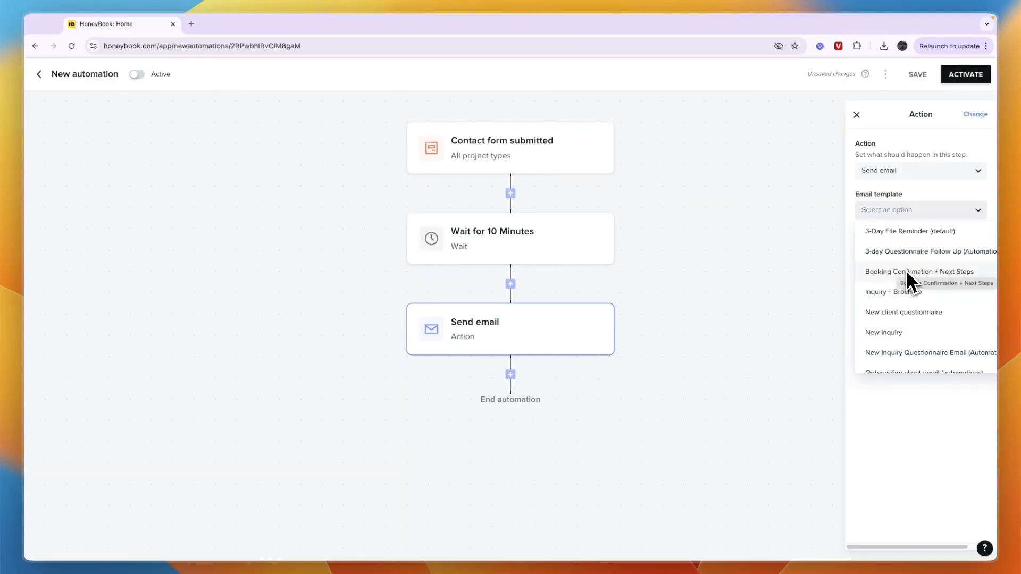
scroll(915, 298, "down", 1)
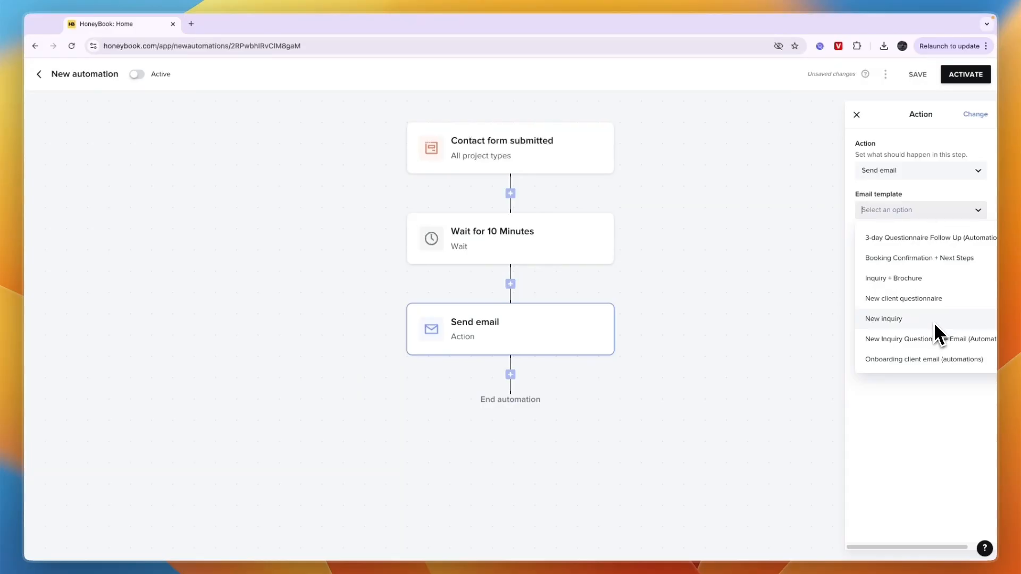
scroll(935, 332, "down", 4)
scroll(947, 294, "down", 1)
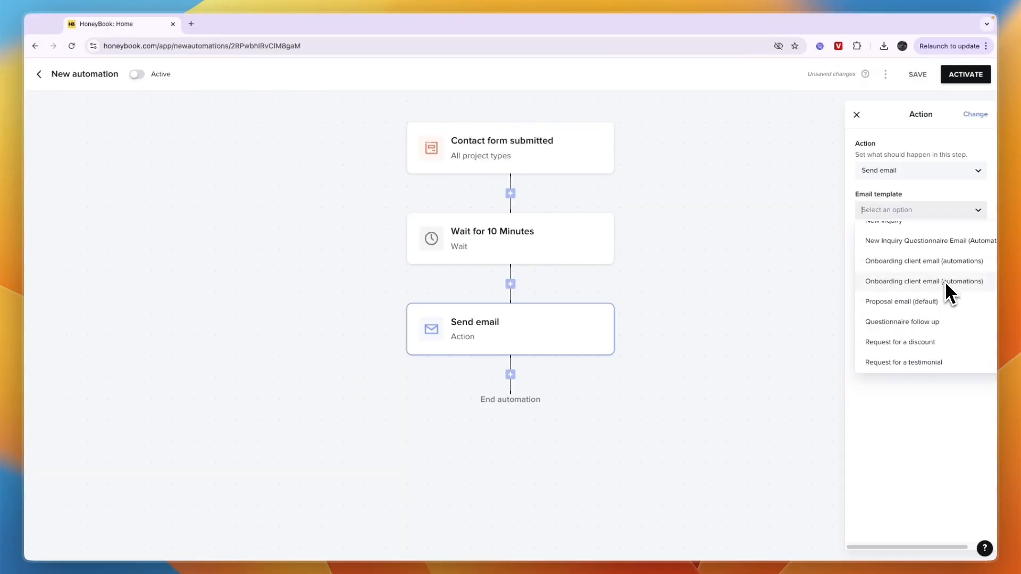
left_click(905, 305)
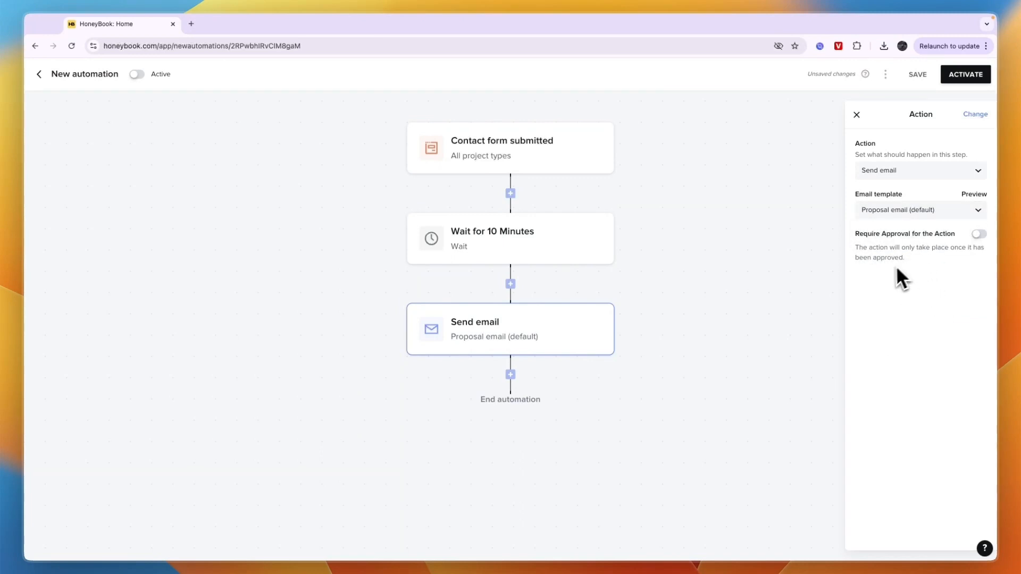
left_click(977, 236)
left_click(983, 234)
Preview the selected proposal email template and examine the client name smart field in its greeting.
left_click(974, 195)
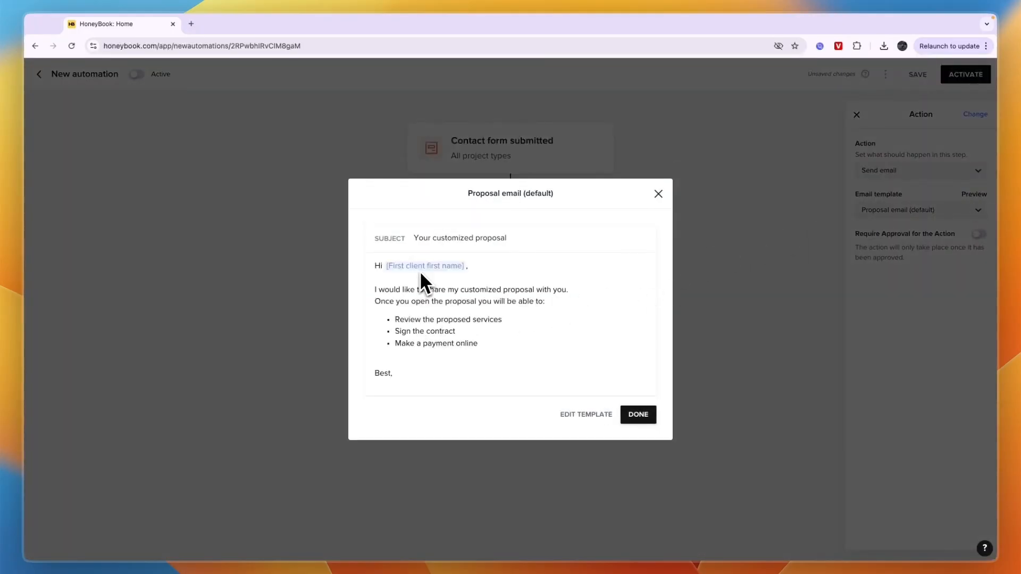
left_click_drag(387, 267, 460, 266)
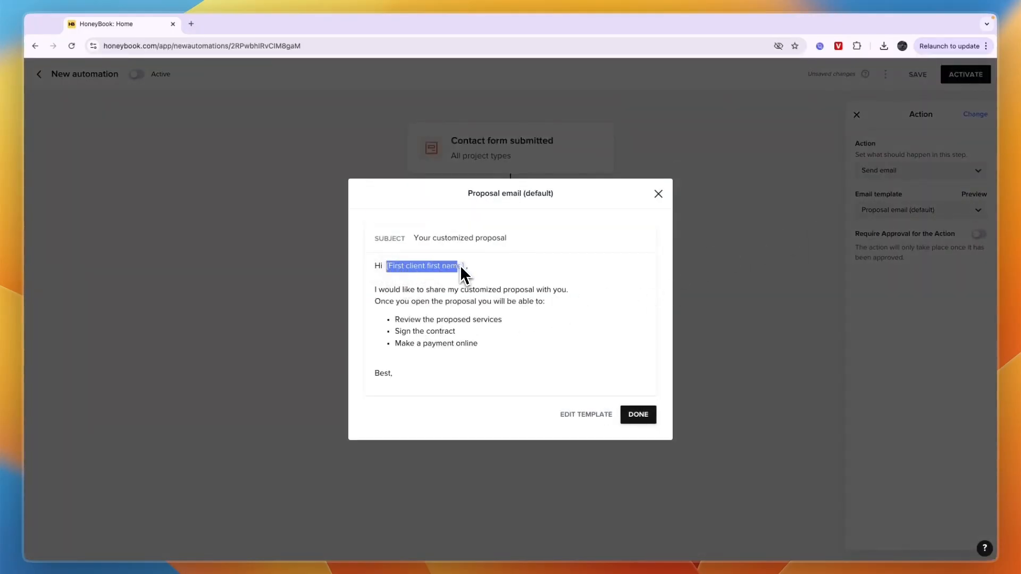
left_click(461, 267)
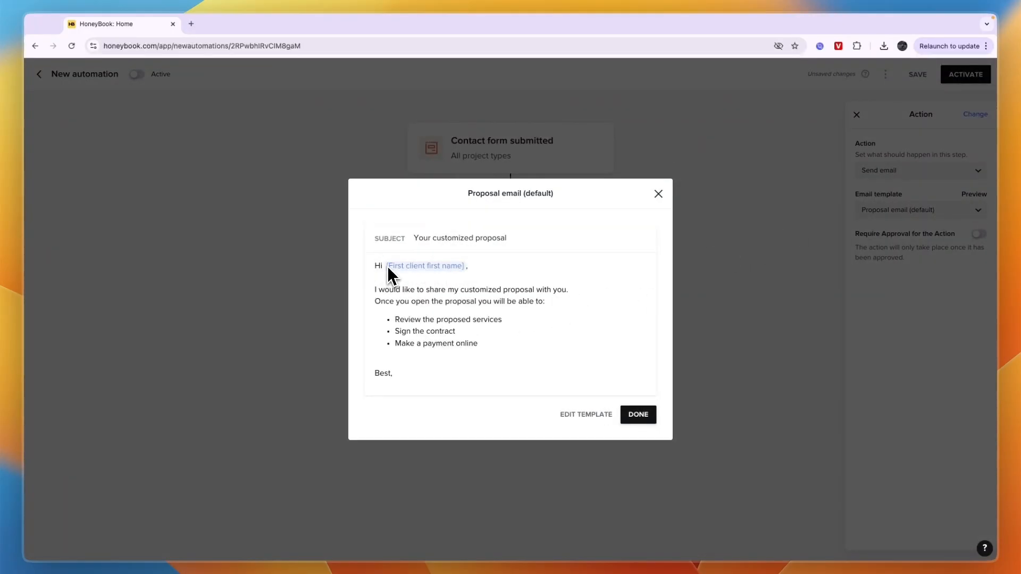
left_click(470, 271)
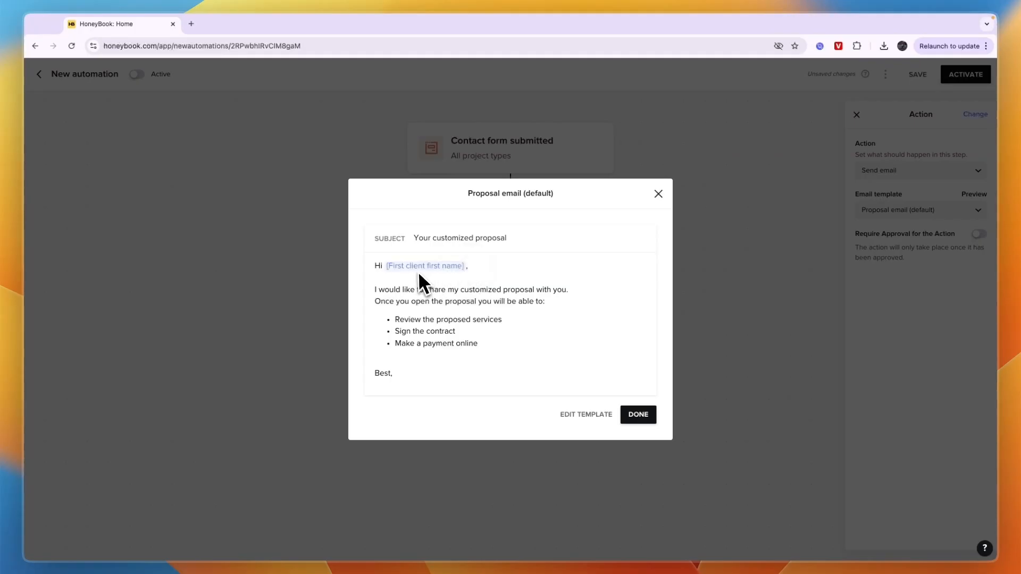
Edit the email template: browse the available smart fields and remove the client first name field so the greeting reads "Hi,".
left_click(592, 416)
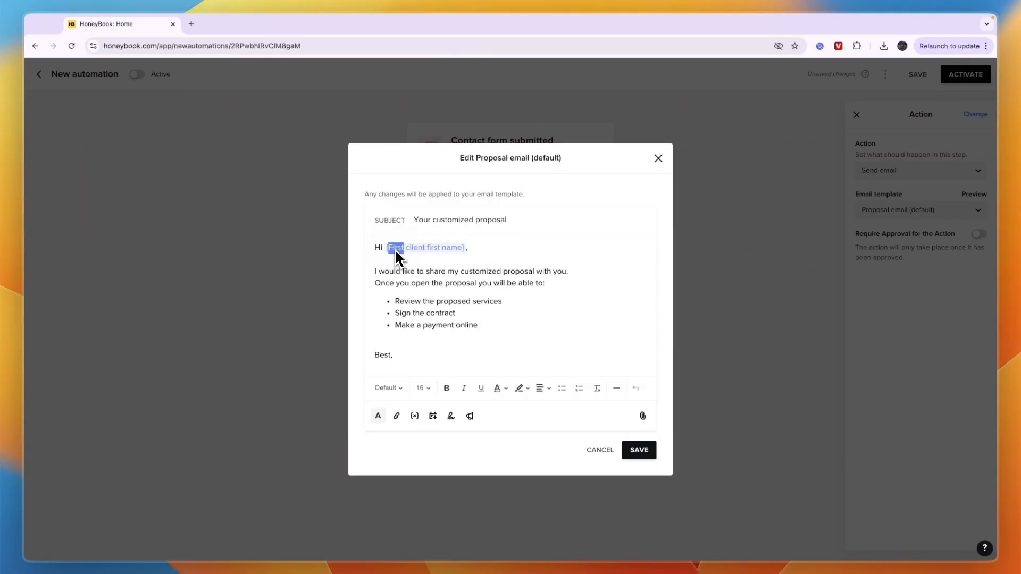
key("BackSpace")
type("[,")
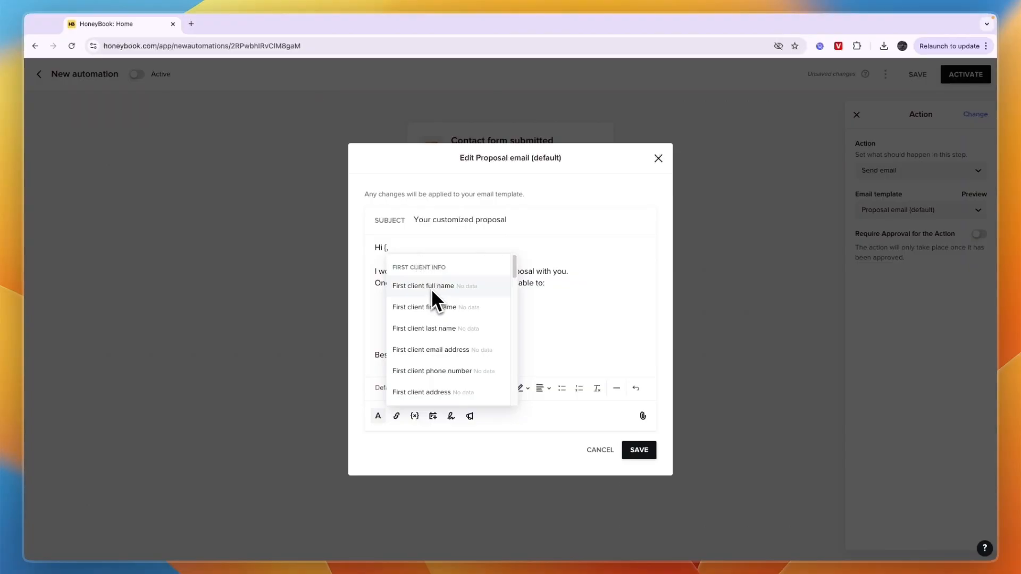
scroll(435, 356, "down", 8)
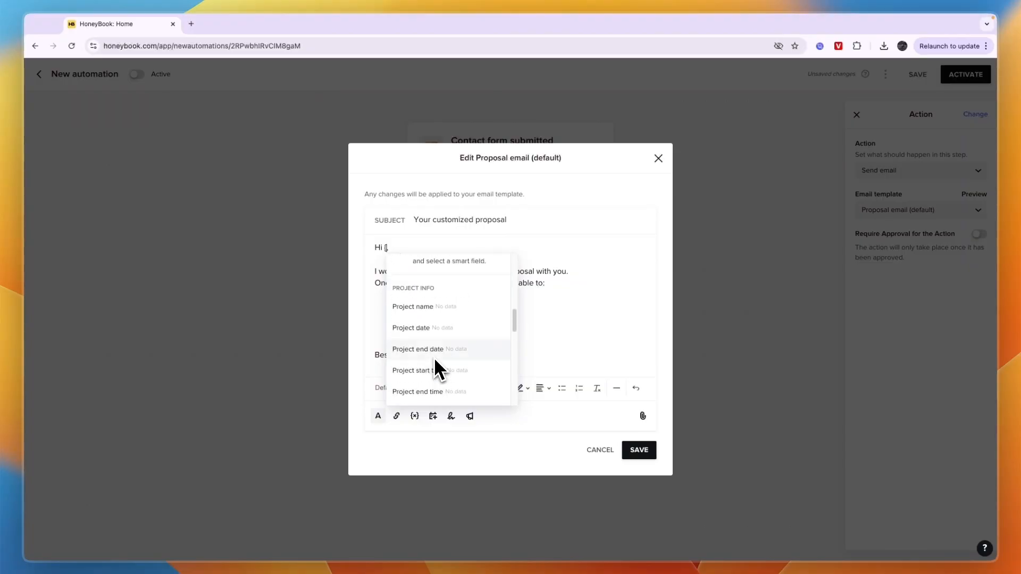
scroll(435, 357, "down", 6)
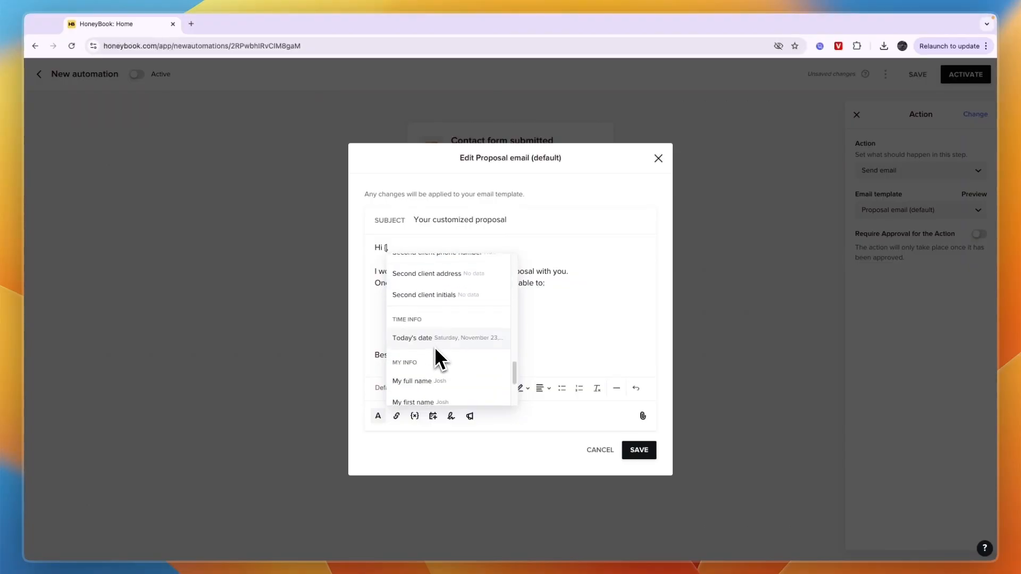
scroll(478, 349, "down", 6)
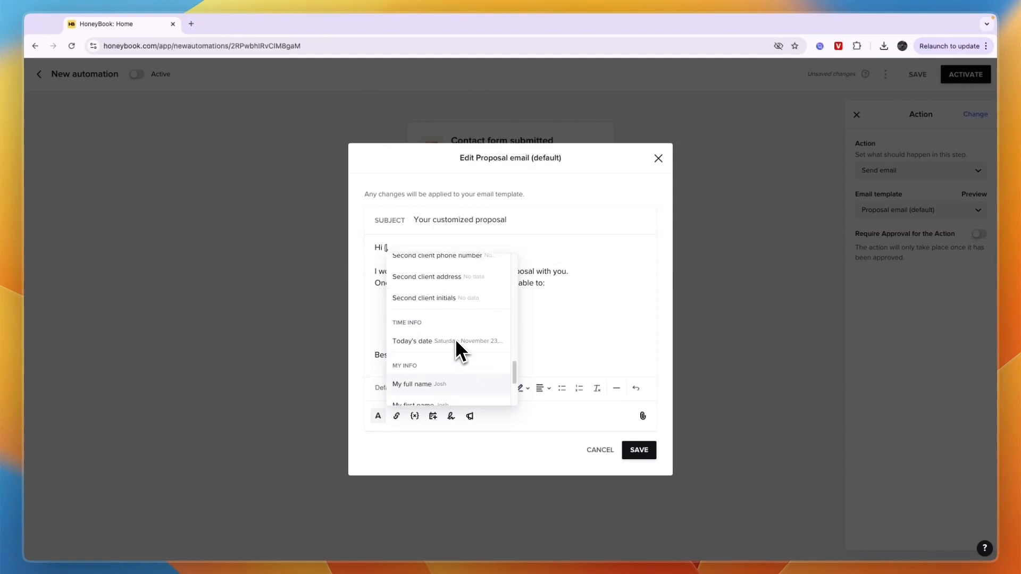
scroll(456, 345, "up", 20)
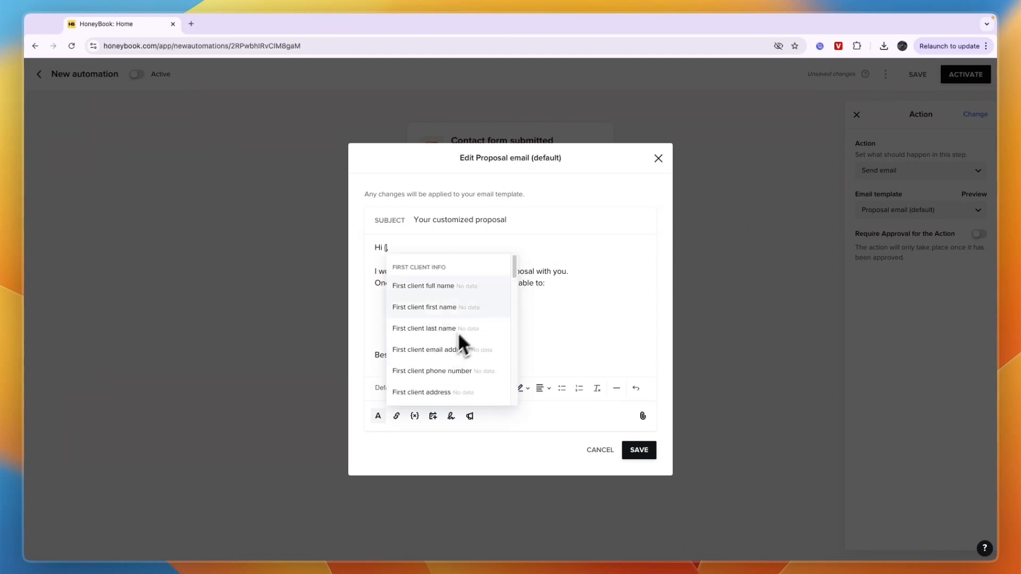
key("BackSpace")
key("BackSpace")
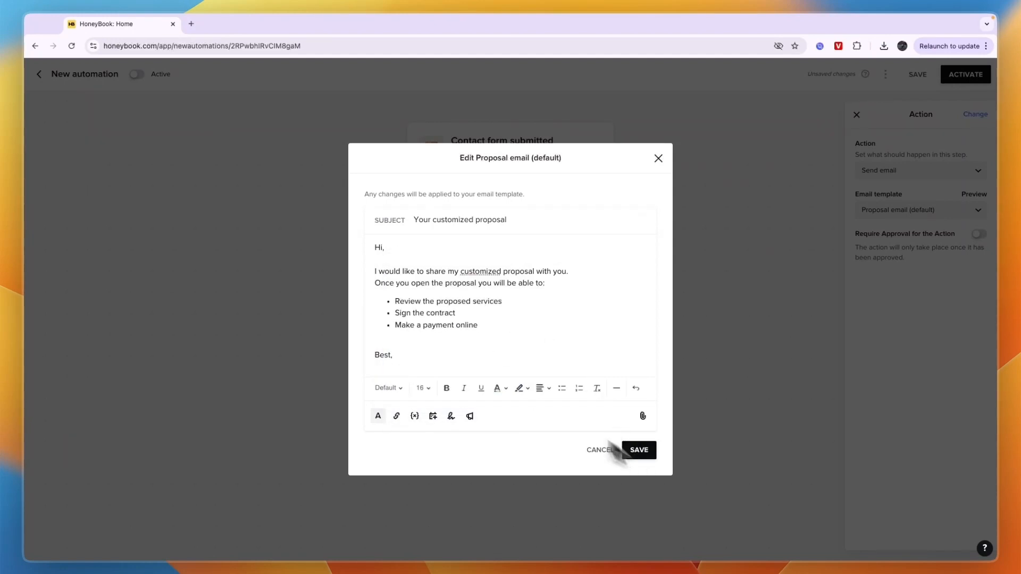
Check the body text of the proposal email and save the edited template.
left_click_drag(375, 266, 566, 277)
left_click(560, 287)
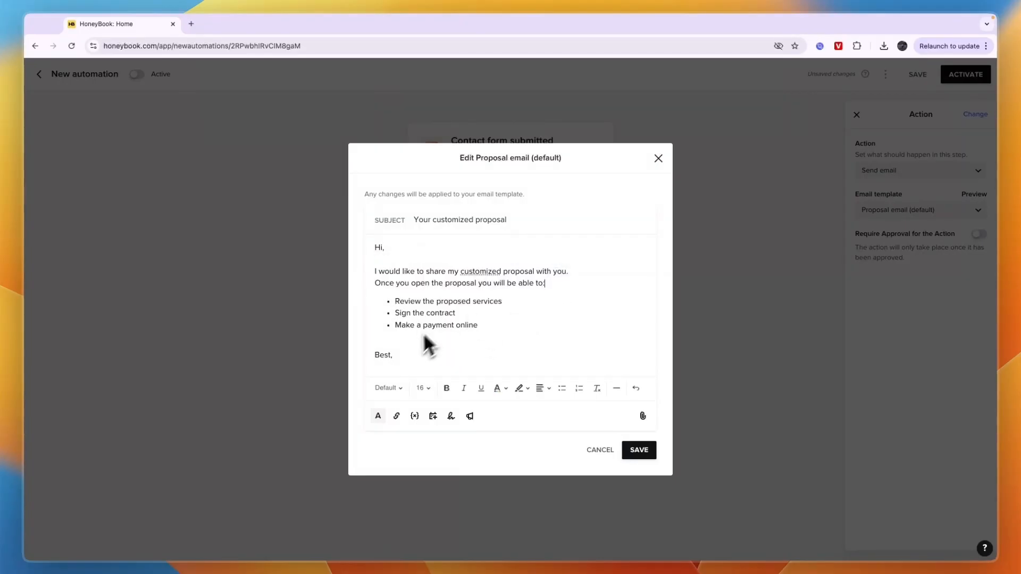
left_click_drag(374, 283, 479, 326)
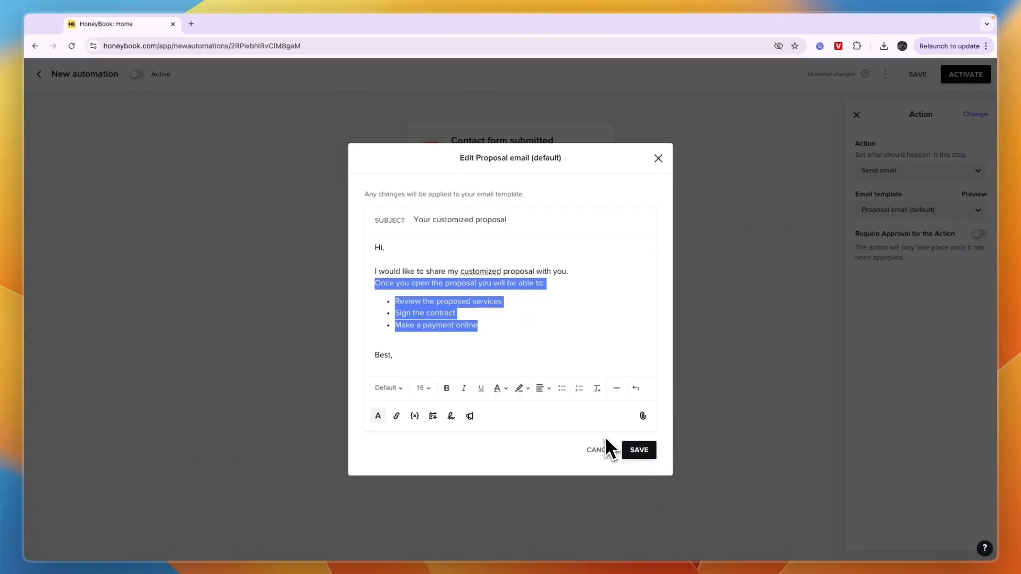
left_click(633, 450)
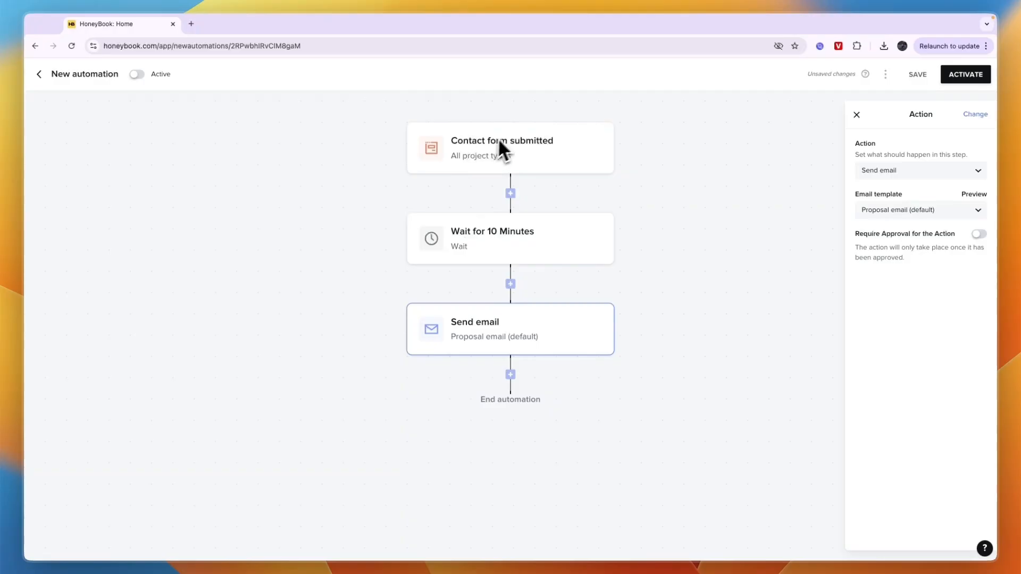
Add a Move pipeline stage action after the proposal email, with Proposal as the destination stage.
left_click(512, 388)
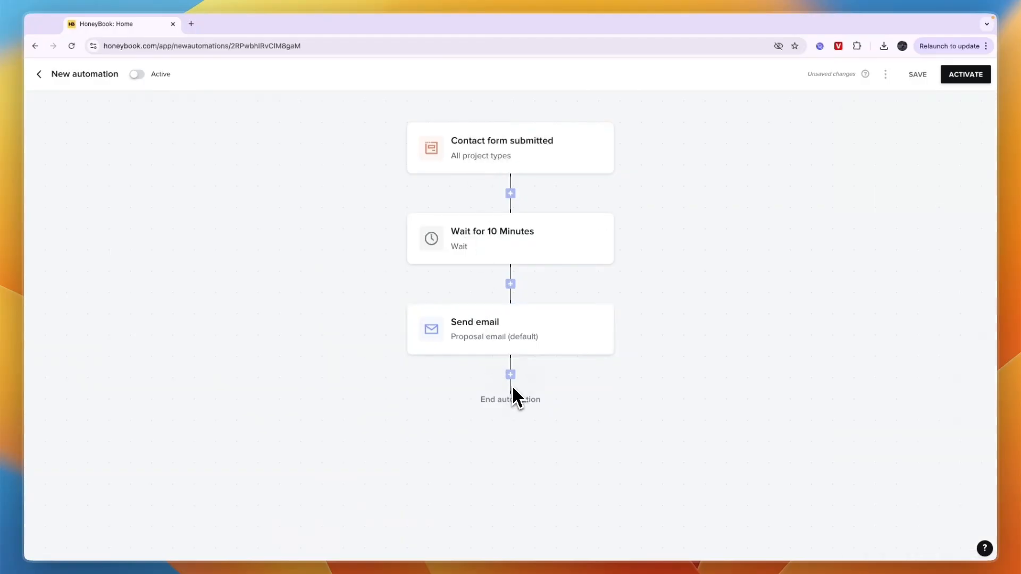
left_click(511, 379)
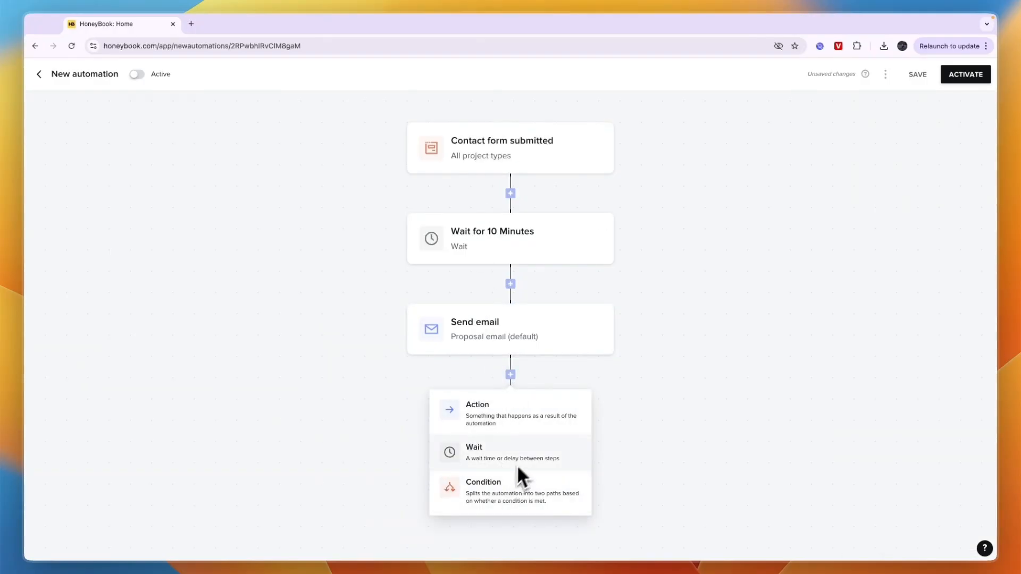
left_click(500, 416)
left_click(916, 260)
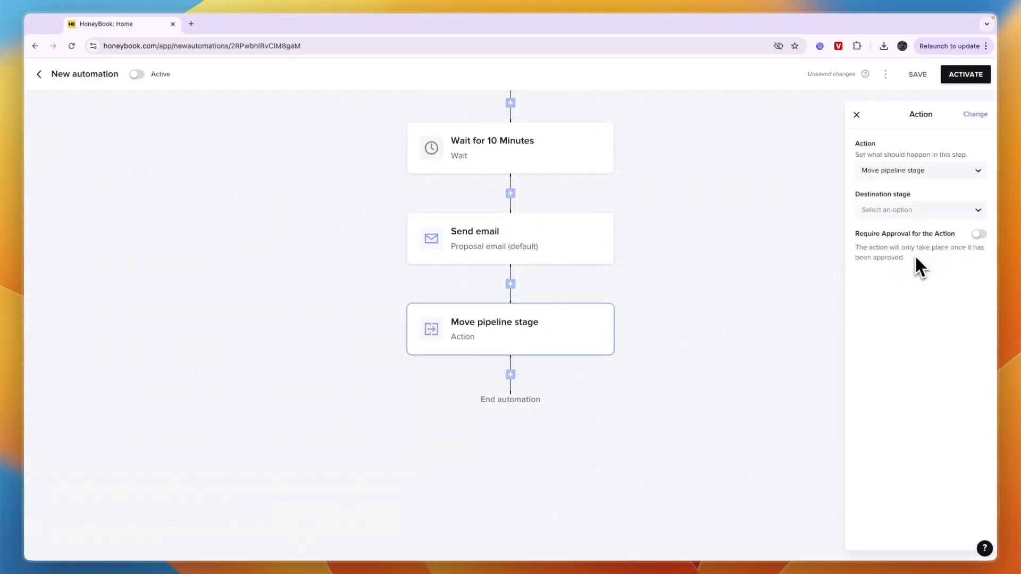
left_click(916, 214)
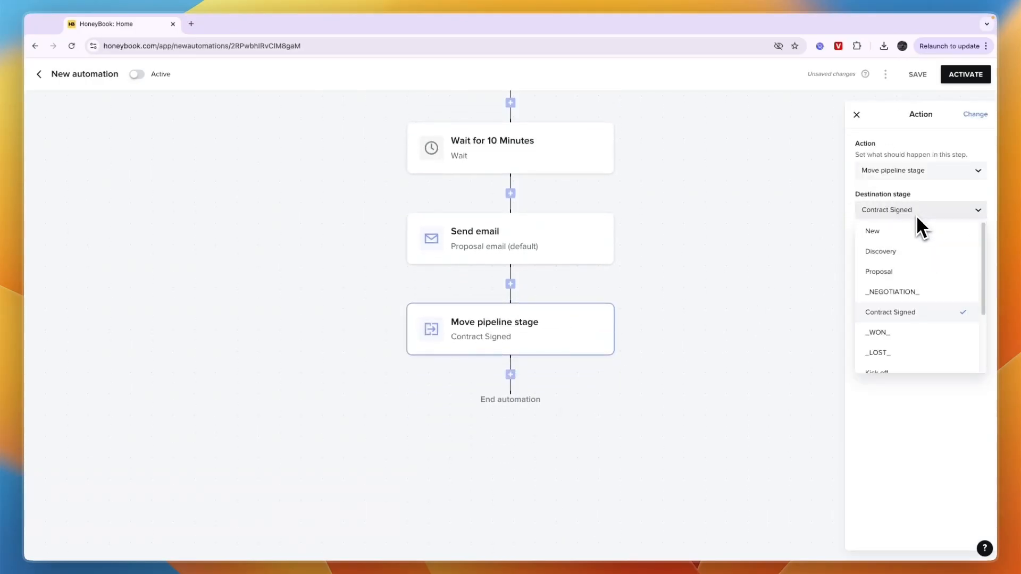
left_click(893, 272)
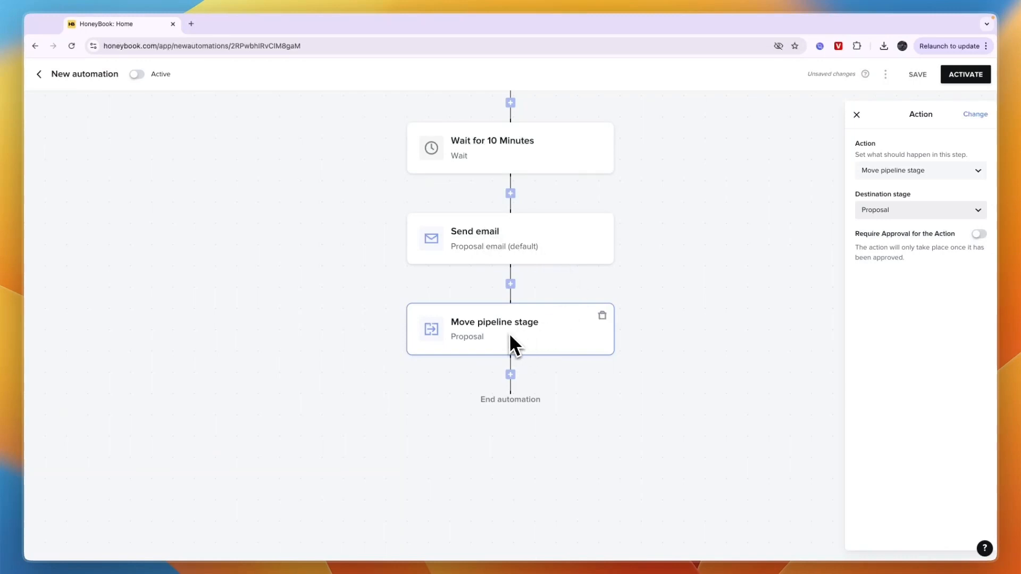
Add a condition after the pipeline stage move, review the available condition types and choose "Contract signed".
left_click(510, 375)
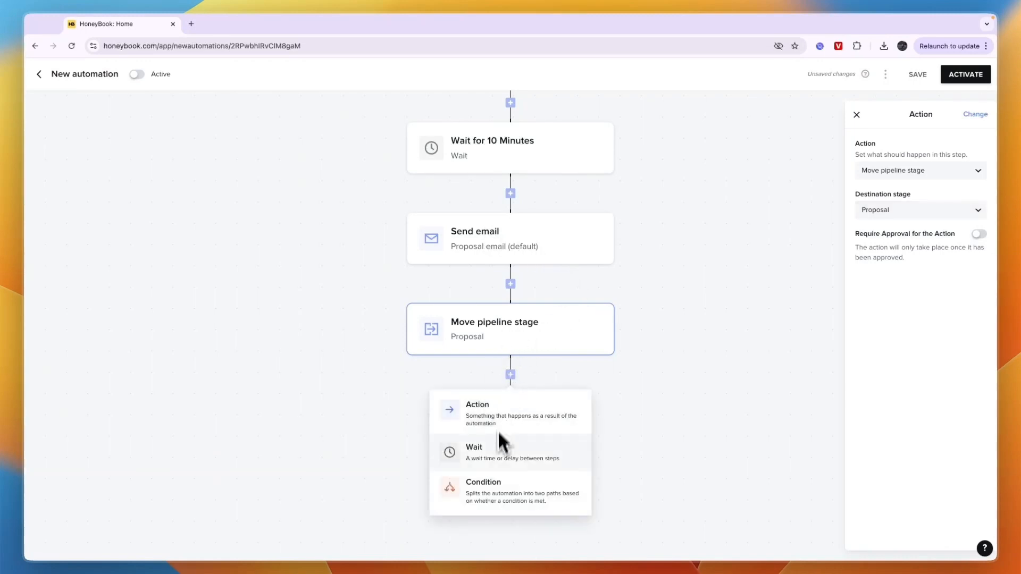
left_click(484, 473)
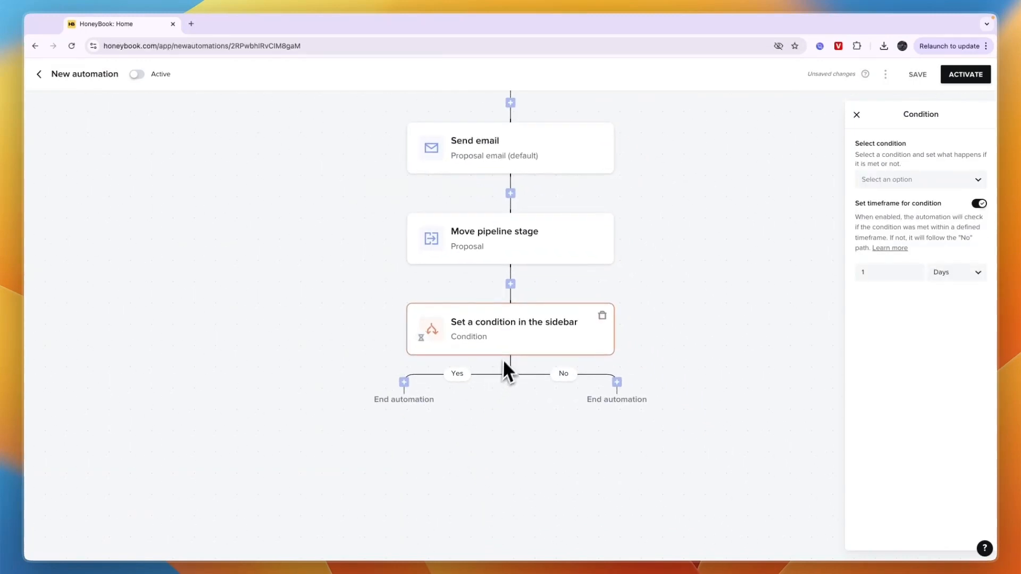
left_click(905, 179)
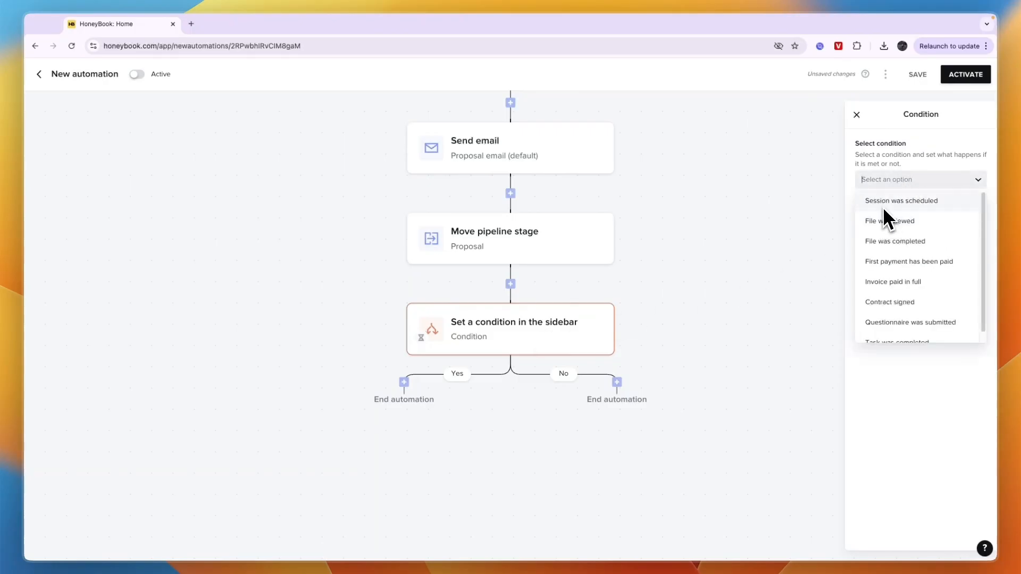
scroll(907, 269, "down", 1)
scroll(908, 269, "up", 1)
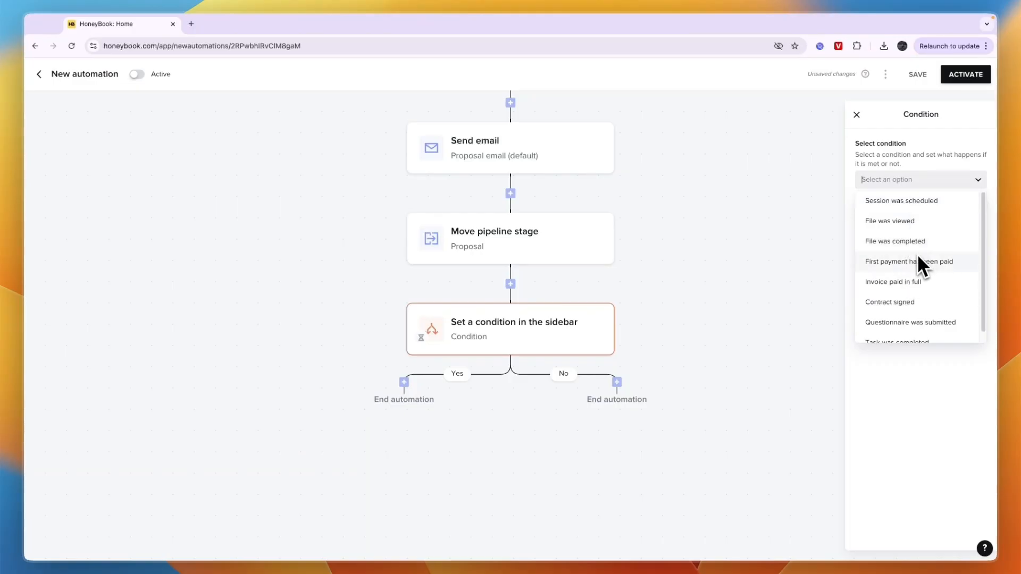
scroll(923, 282, "down", 1)
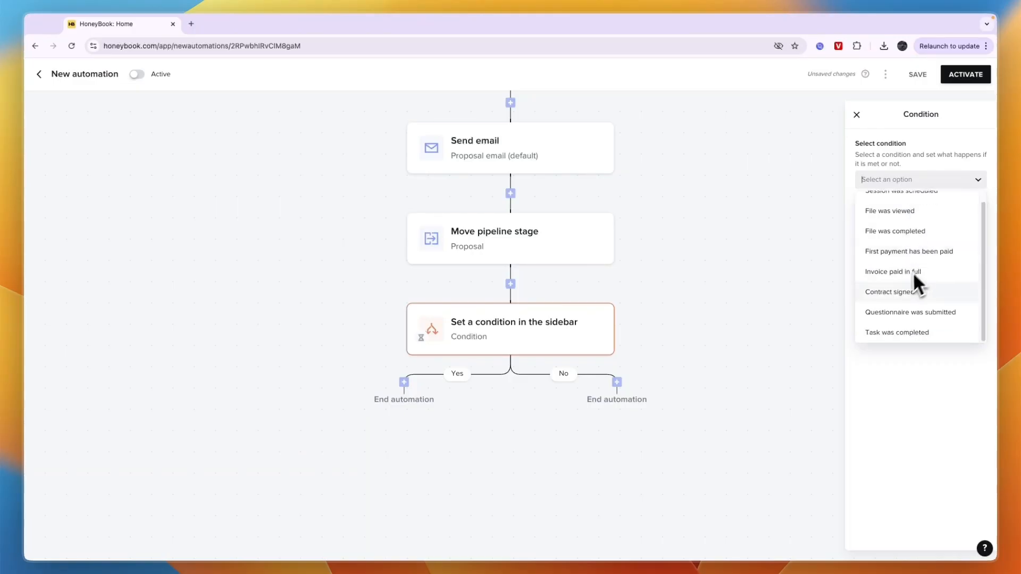
scroll(920, 298, "up", 1)
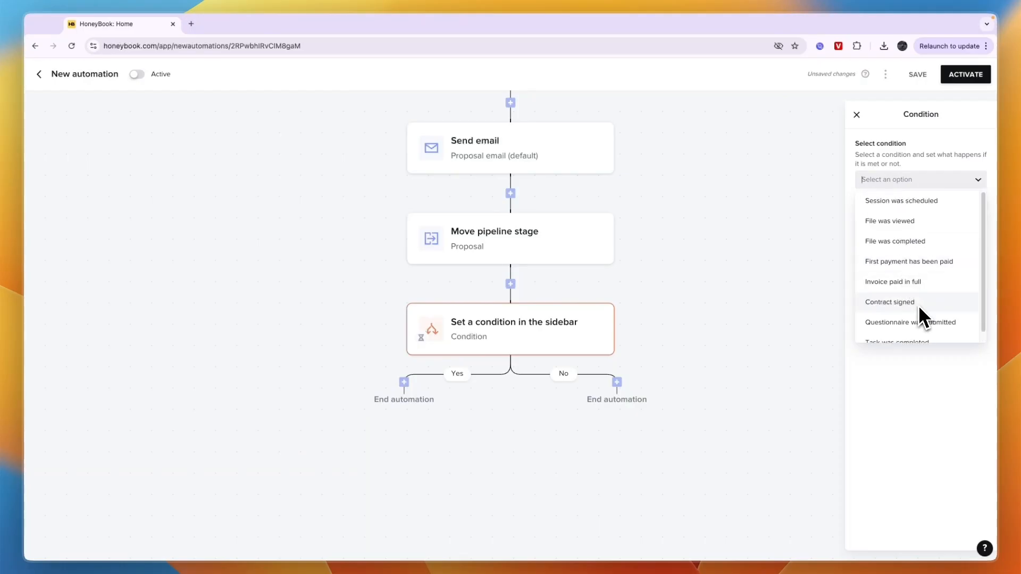
left_click(904, 302)
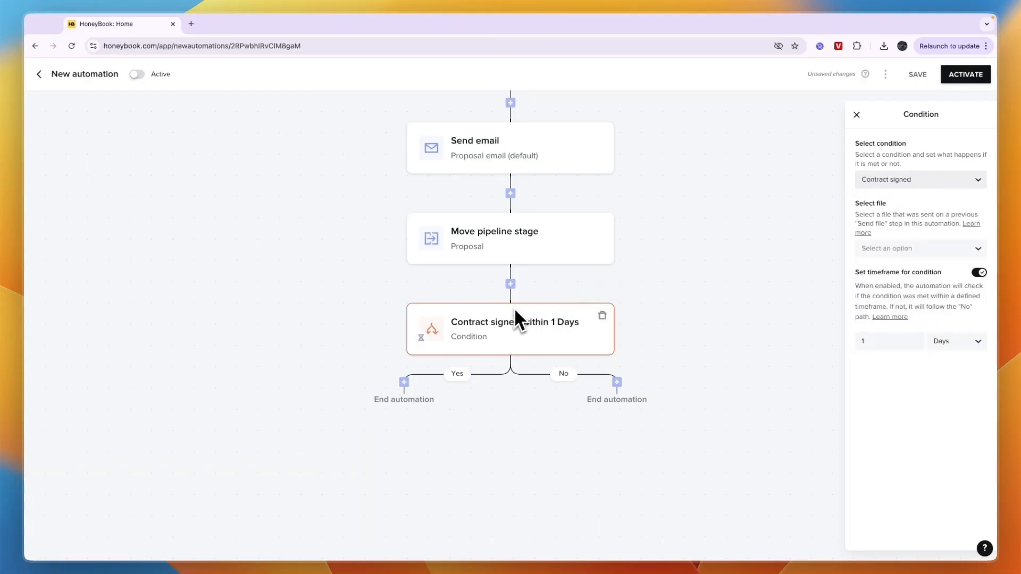
Set the contract condition's timeframe to 3 days and check which files can be selected for it.
left_click(943, 342)
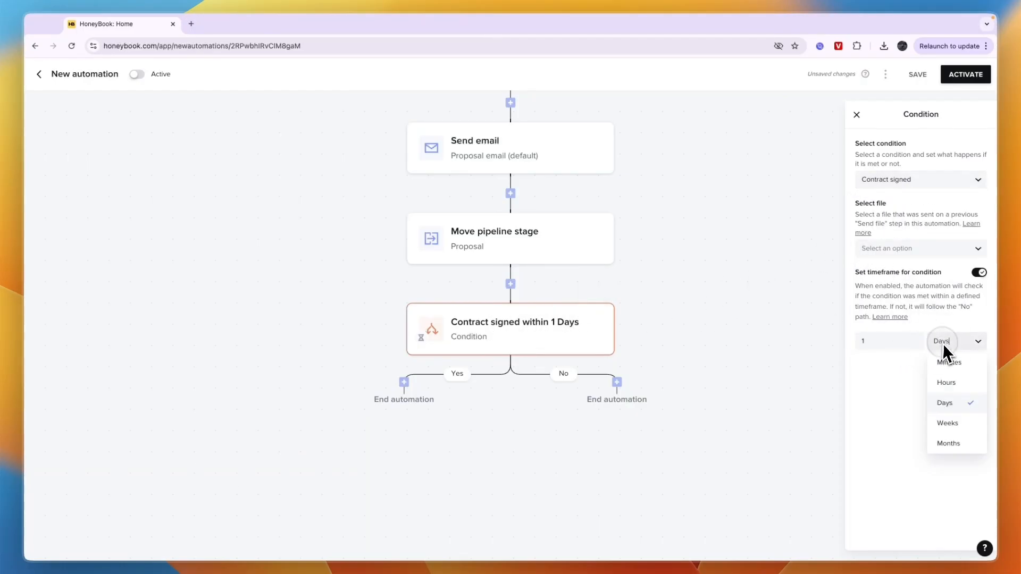
left_click(886, 347)
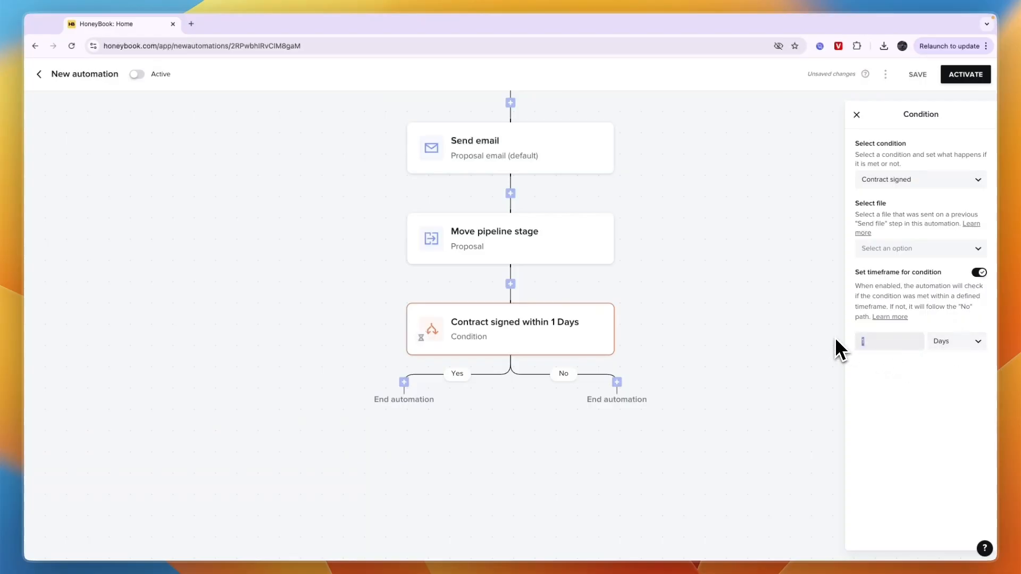
type("3")
left_click(892, 264)
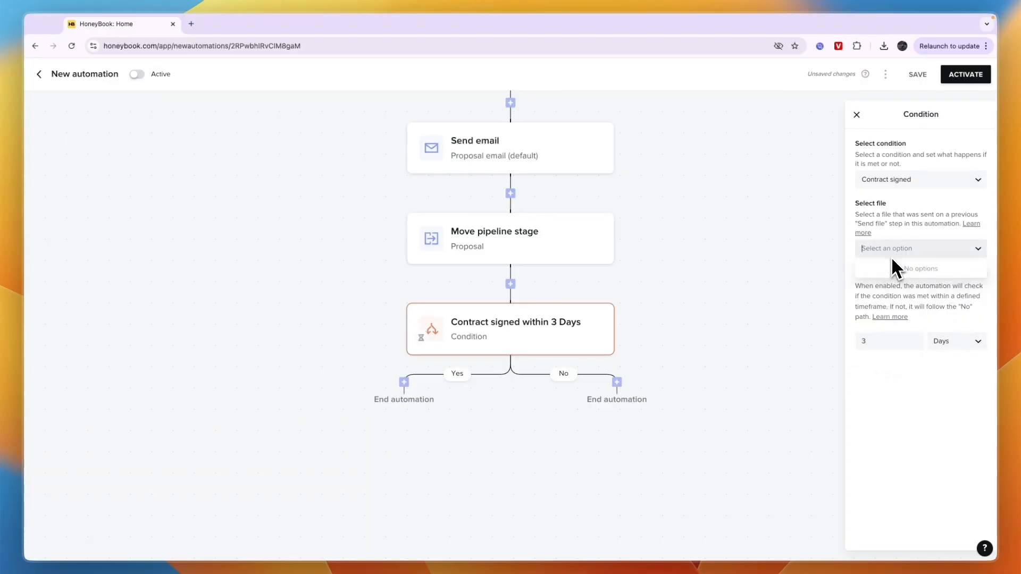
left_click(902, 265)
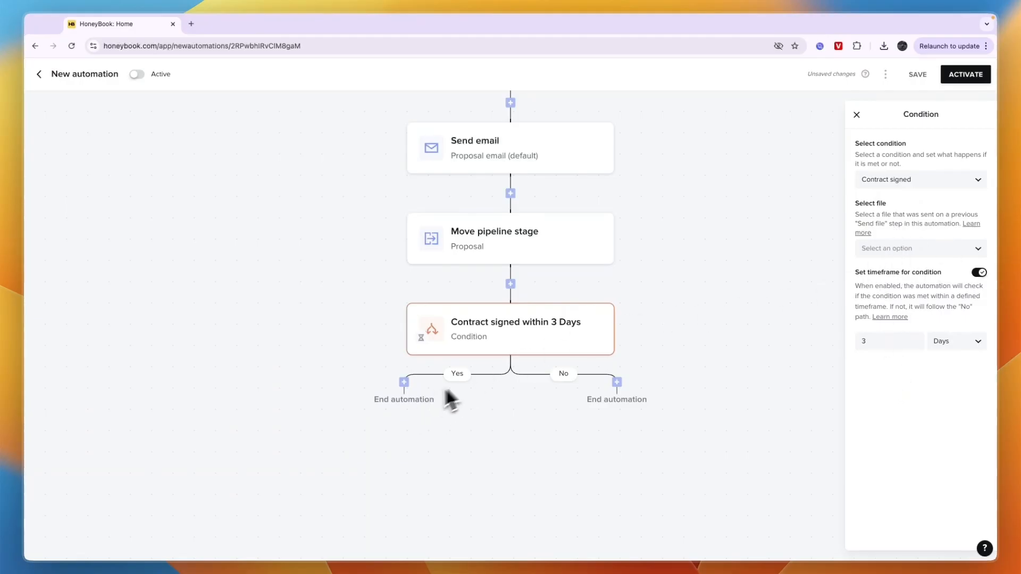
Add a Send file via email action to the condition's Yes branch.
left_click(407, 392)
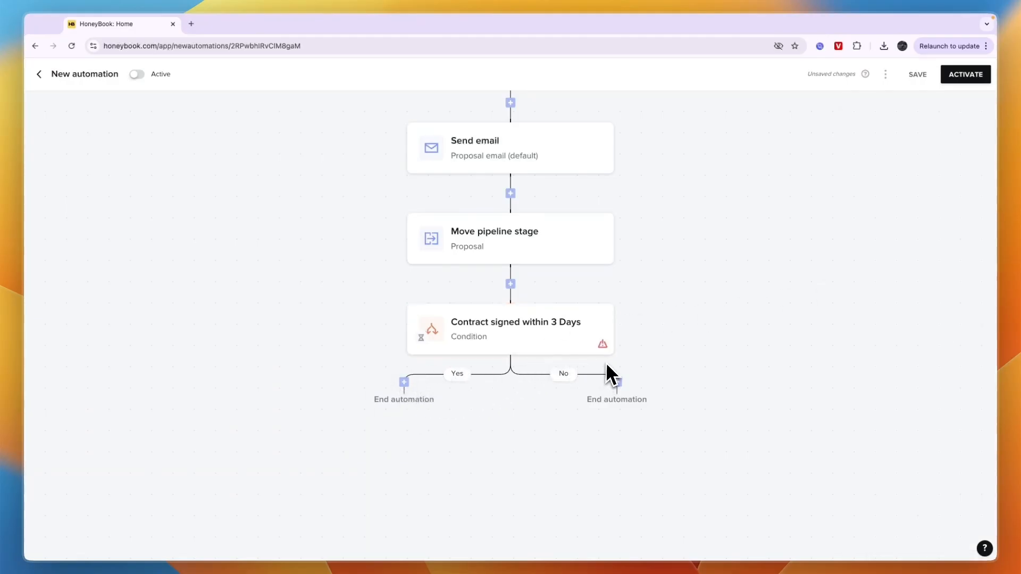
left_click(404, 391)
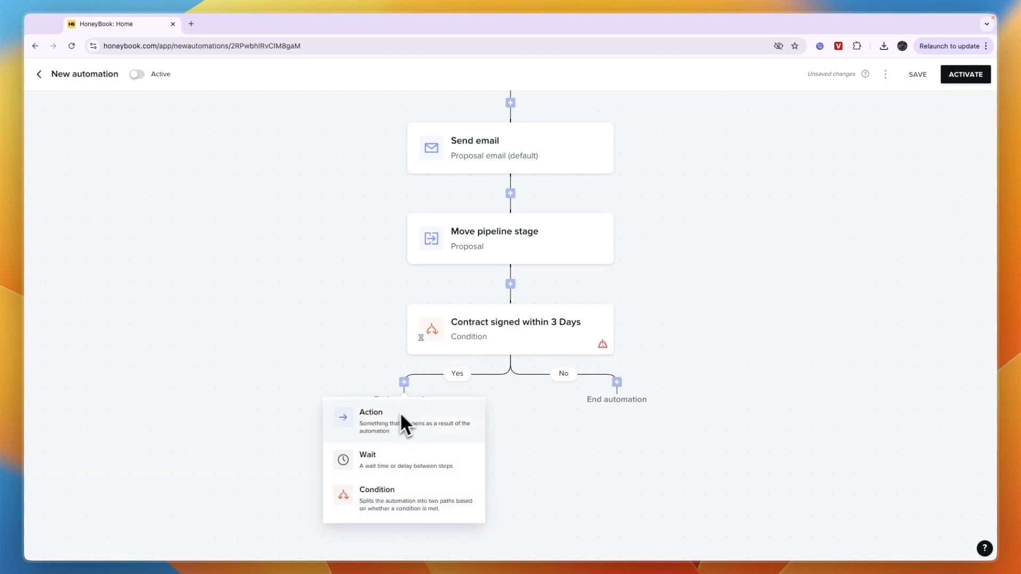
left_click(390, 427)
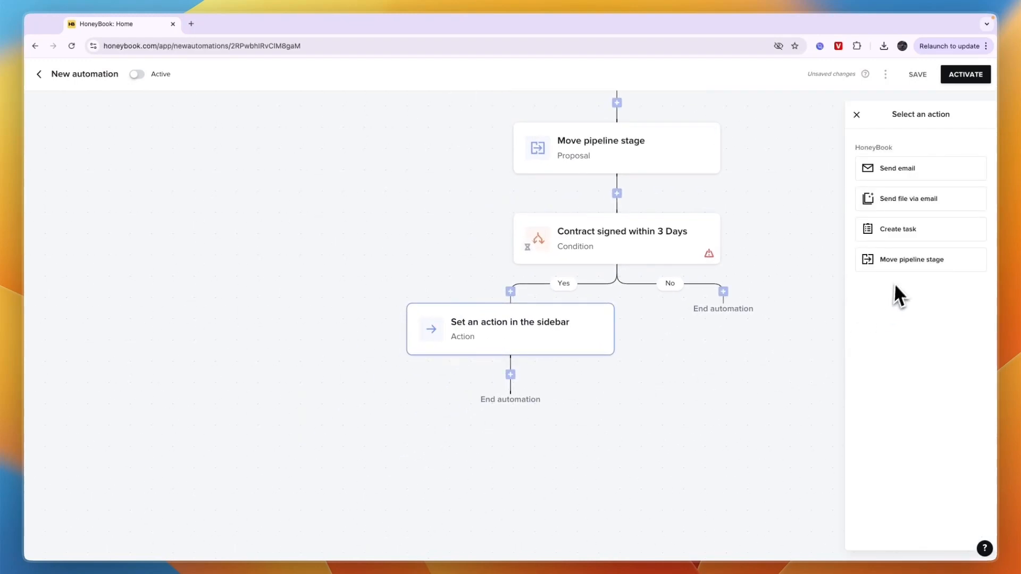
left_click(918, 200)
left_click(921, 208)
left_click(907, 173)
left_click(923, 171)
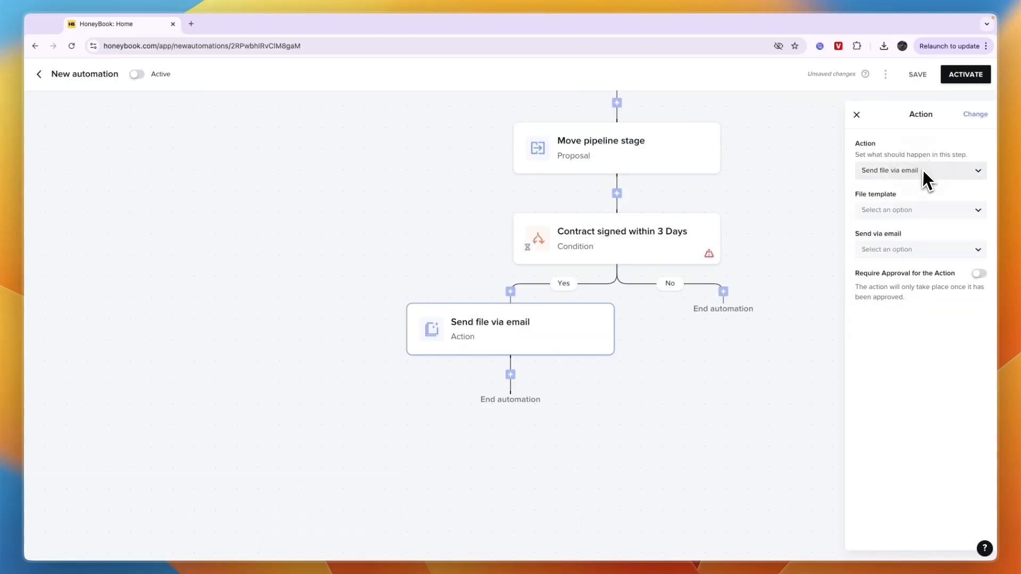
Set the Yes branch action's file template to Basic Invoice and look through its email templates without choosing one.
left_click(904, 211)
scroll(898, 325, "down", 1)
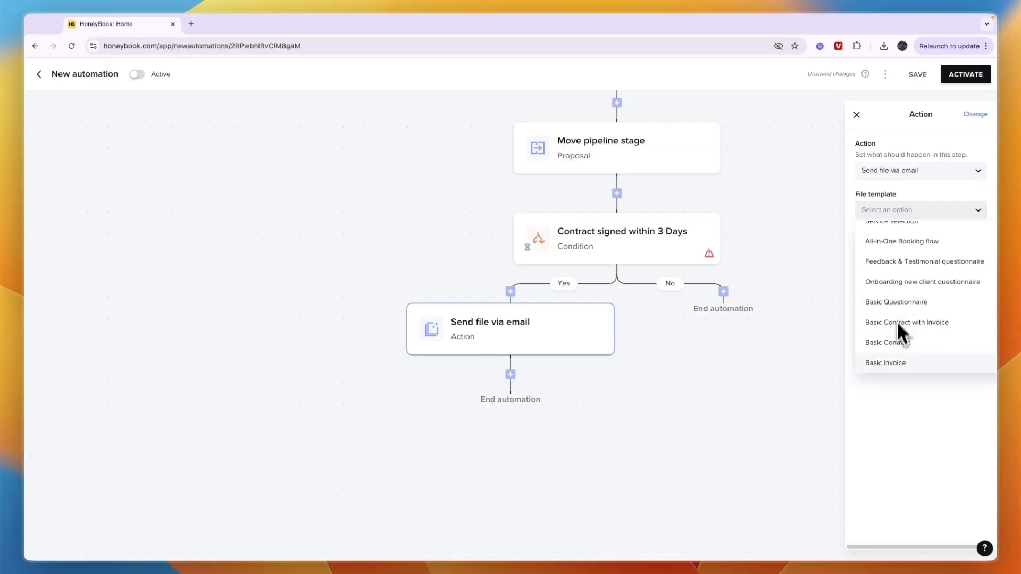
left_click(892, 362)
left_click(880, 249)
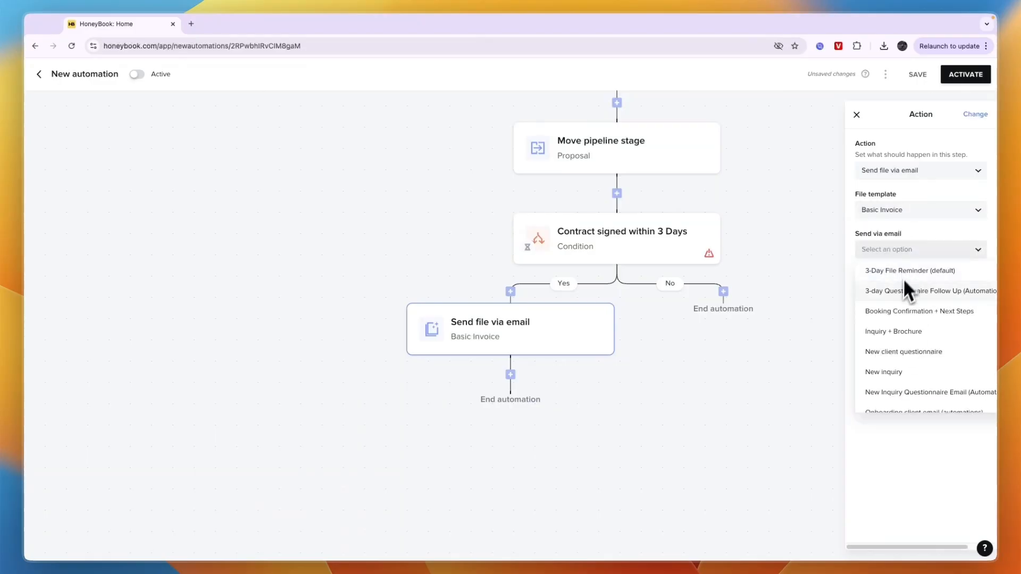
left_click(710, 323)
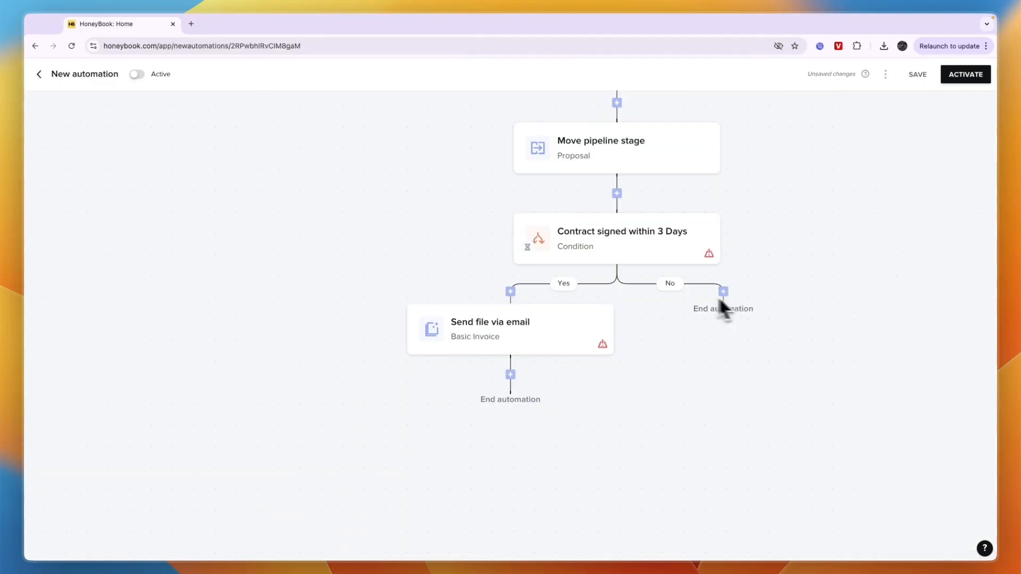
Add a Send email action to the condition's No branch using the "3-Day File Reminder (default)" template.
left_click(723, 292)
left_click(692, 319)
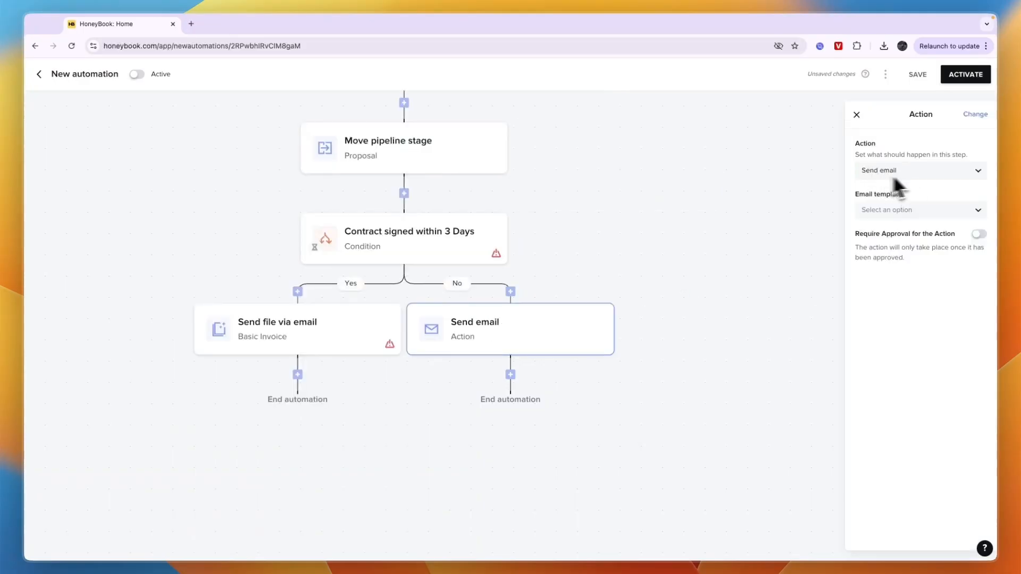
left_click(892, 210)
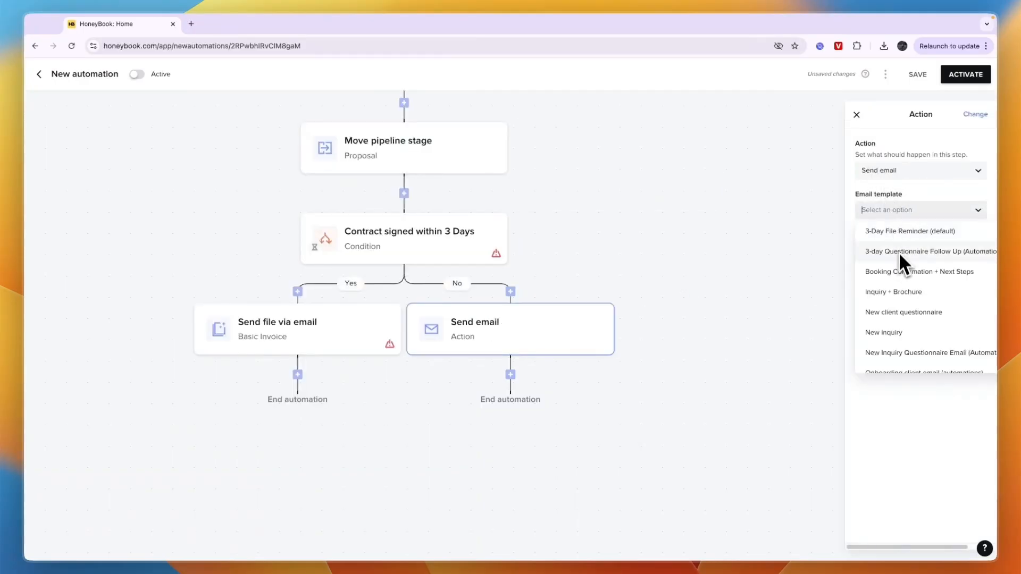
left_click(918, 233)
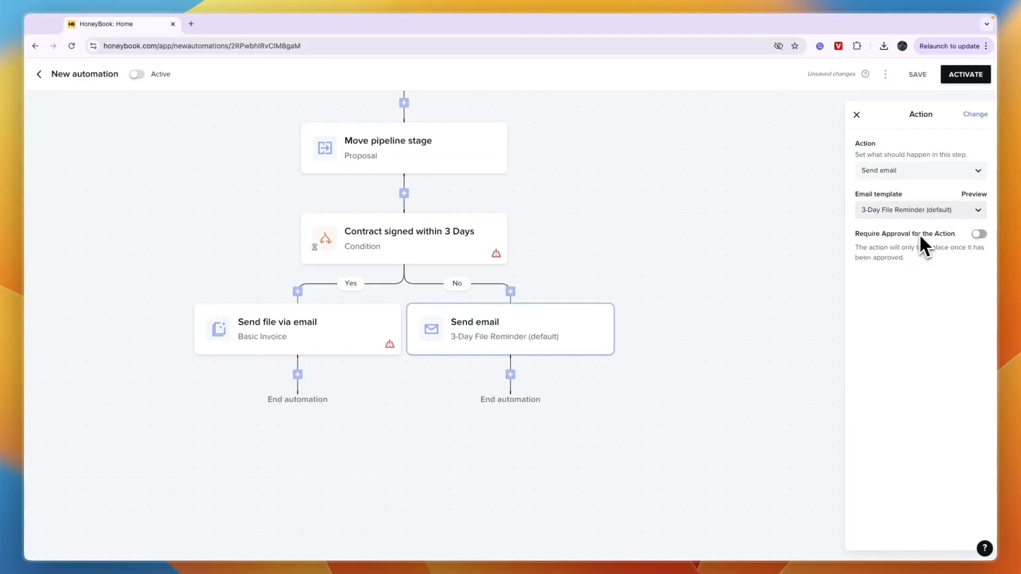
left_click(523, 382)
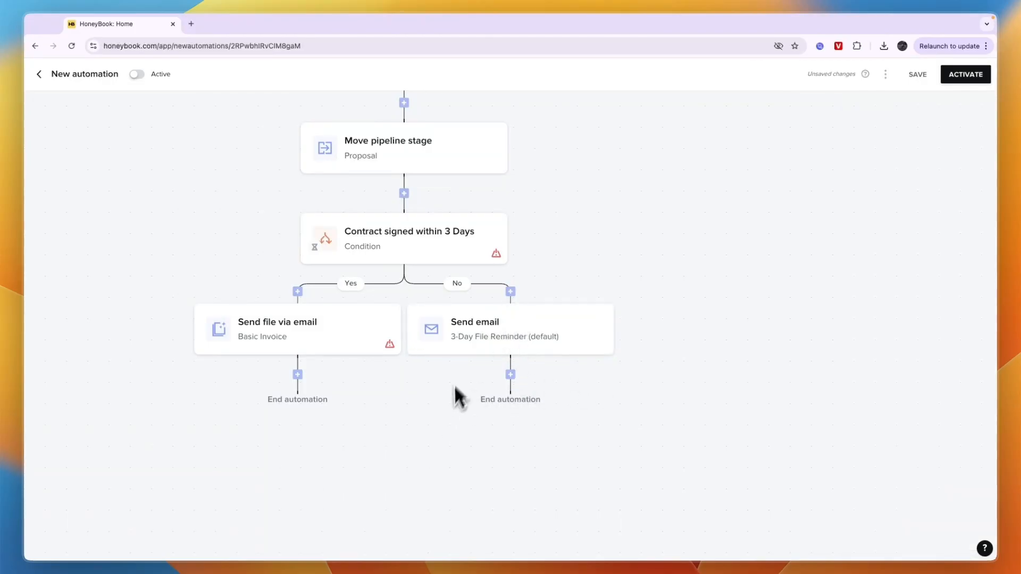
Save the complete automation, try to activate it and return to editing.
scroll(656, 427, "down", 5)
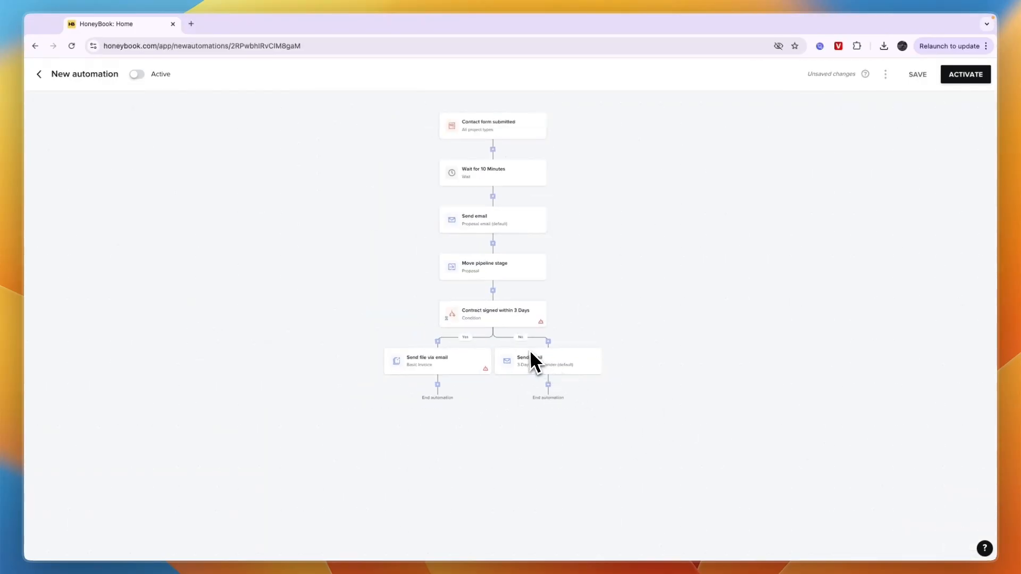
left_click(918, 74)
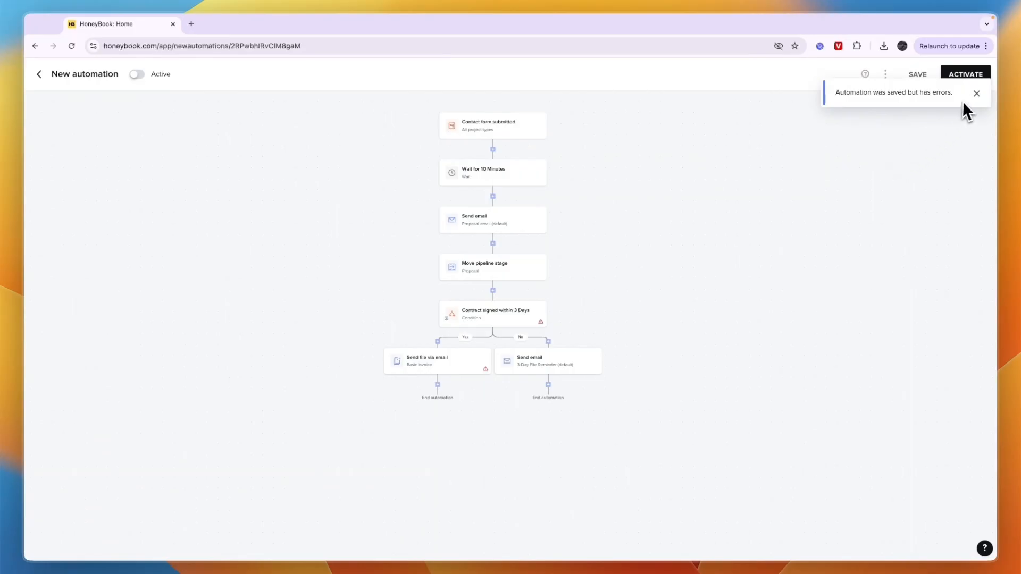
left_click(977, 93)
left_click(971, 81)
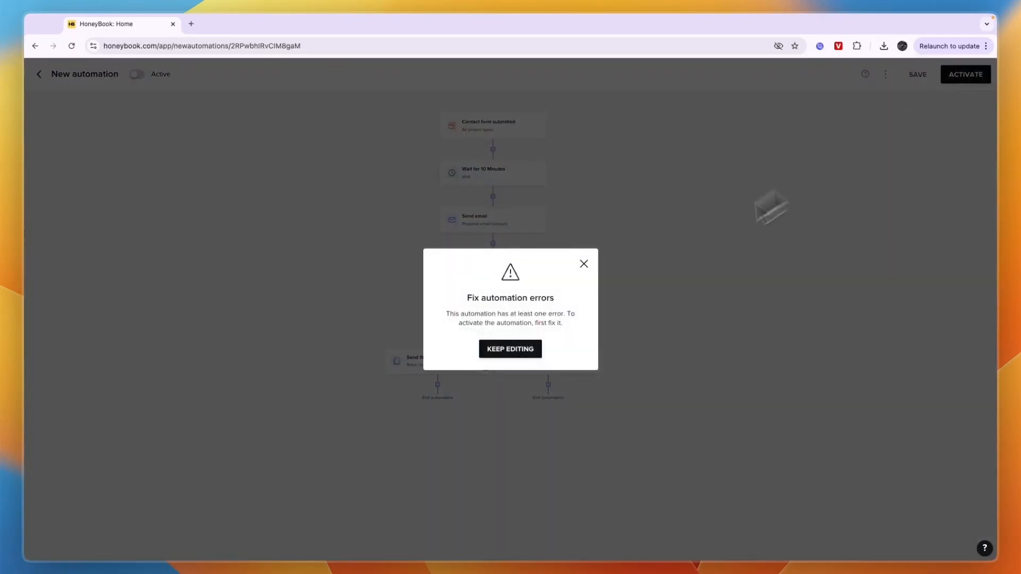
left_click(519, 355)
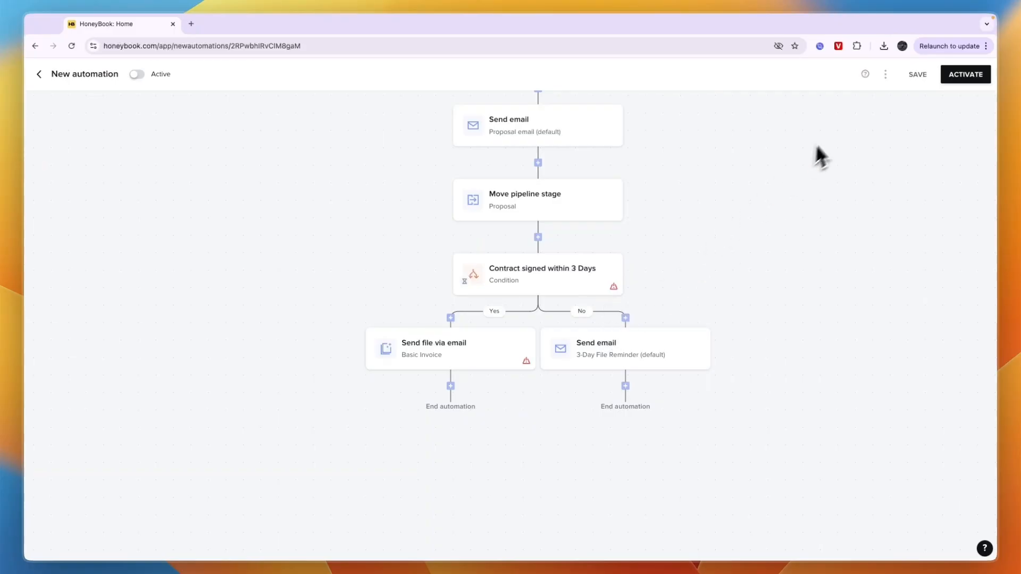
Save and exit the automation after checking its extra options, and show the Activity list of the automations.
scroll(815, 143, "up", 2)
left_click(887, 77)
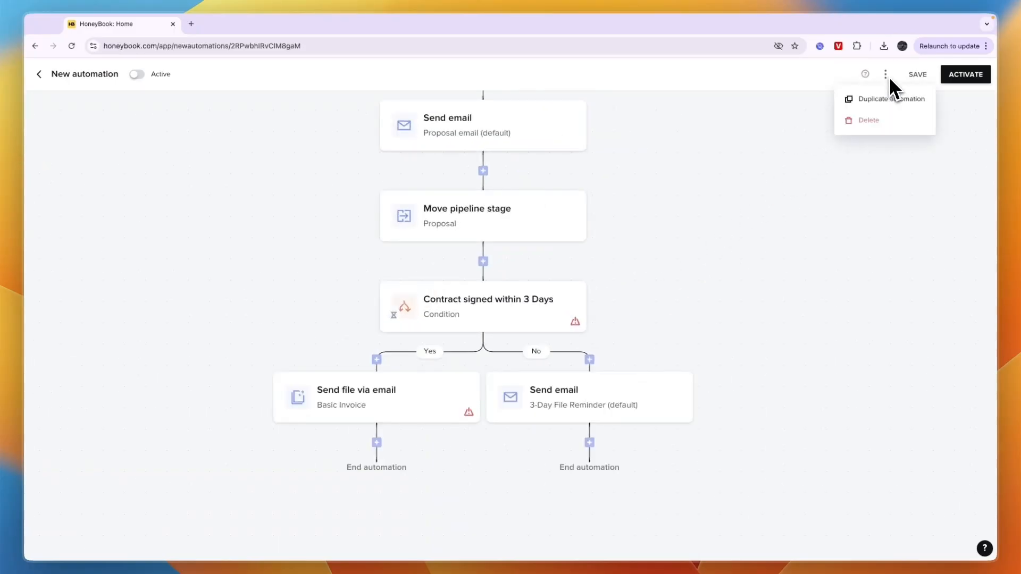
left_click(39, 75)
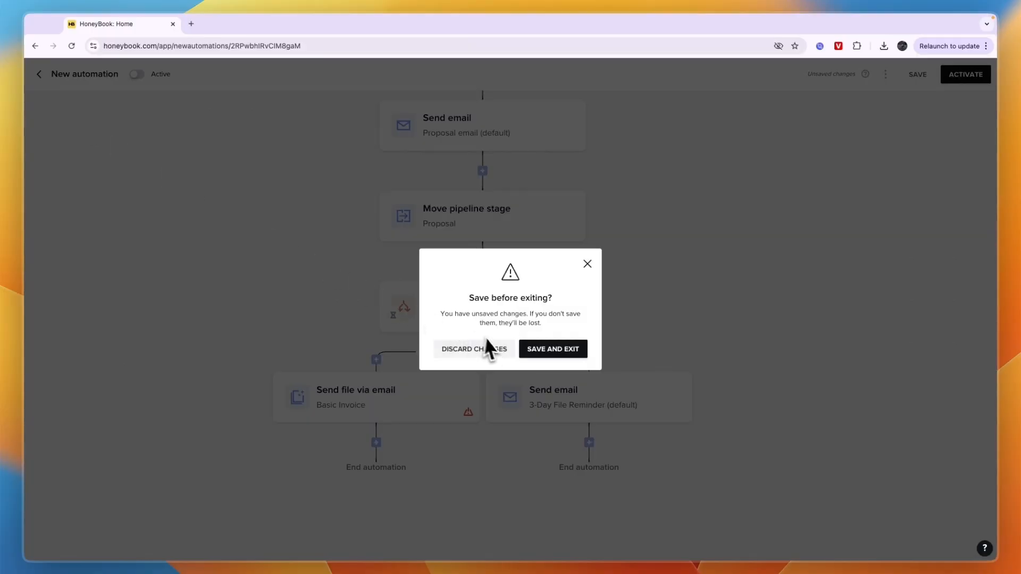
left_click(529, 351)
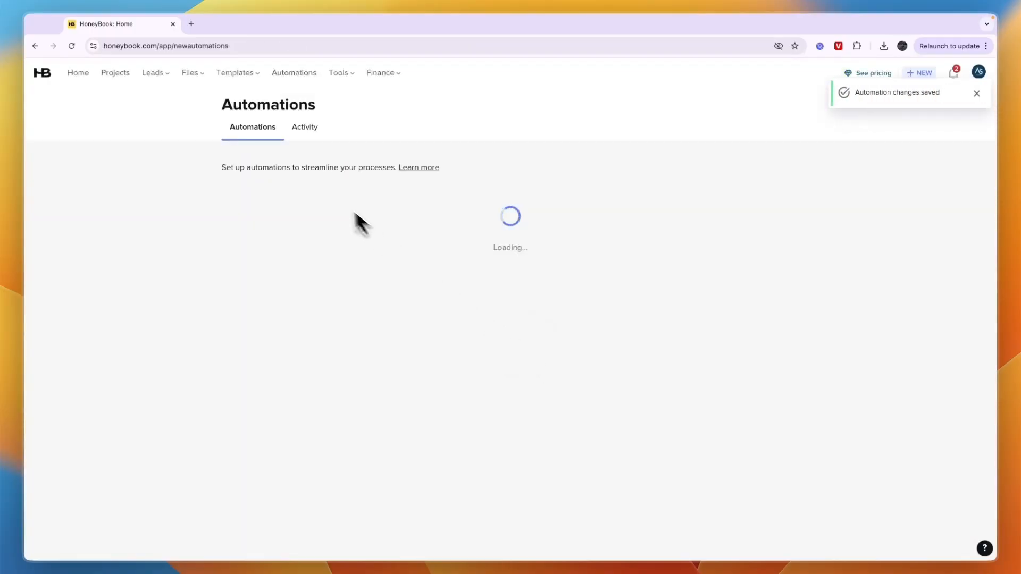
left_click(308, 129)
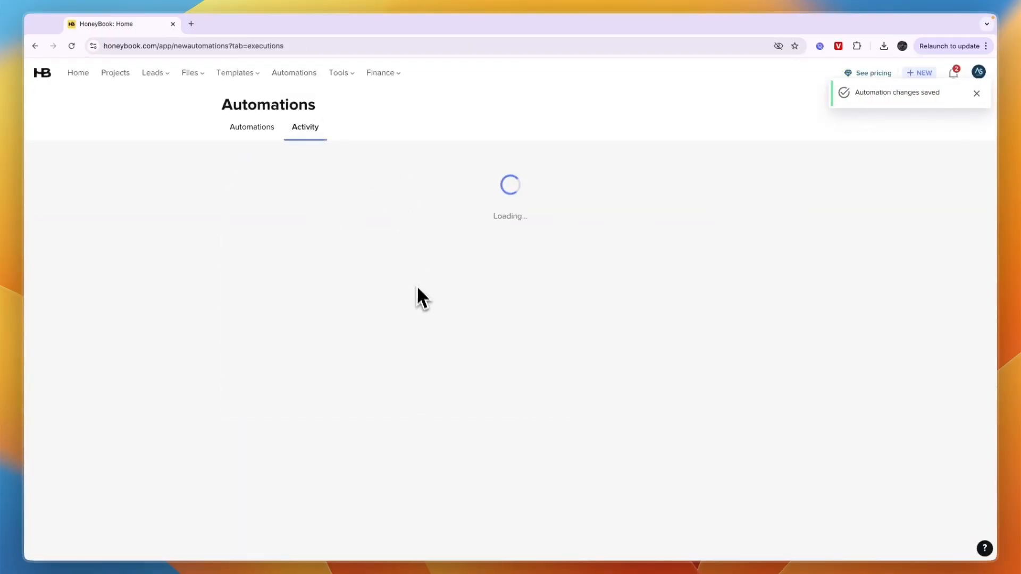